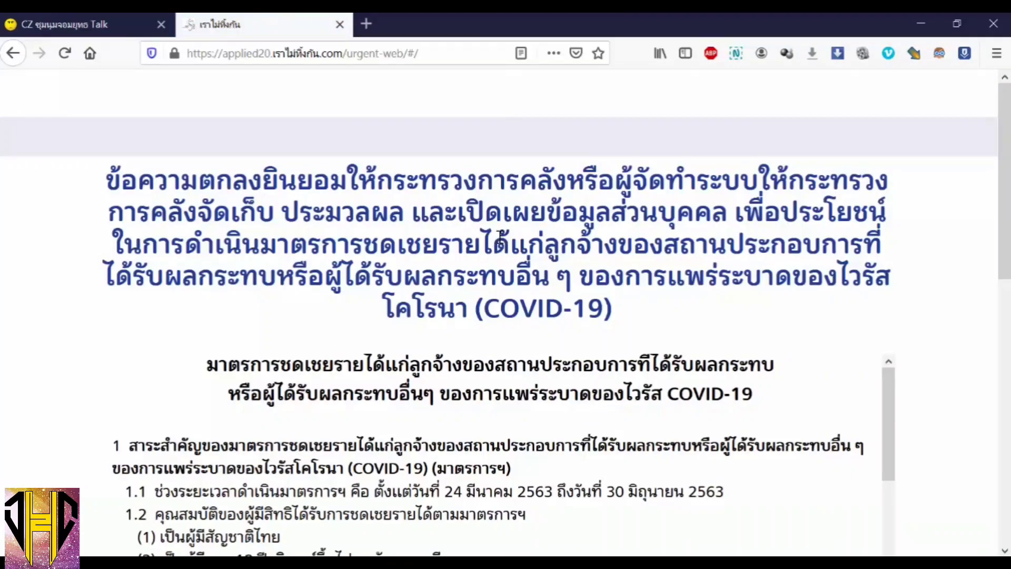
# - Accept the registration terms and conditions and confirm to proceed to the form
pyautogui.scroll(-3, 541, 220)
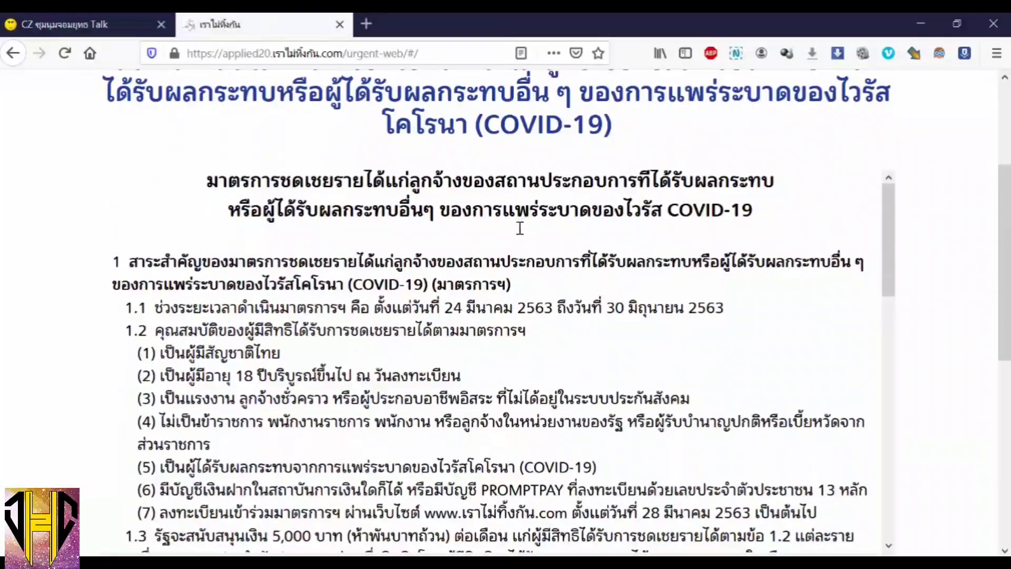
pyautogui.scroll(-10, 519, 229)
pyautogui.scroll(-5, 675, 300)
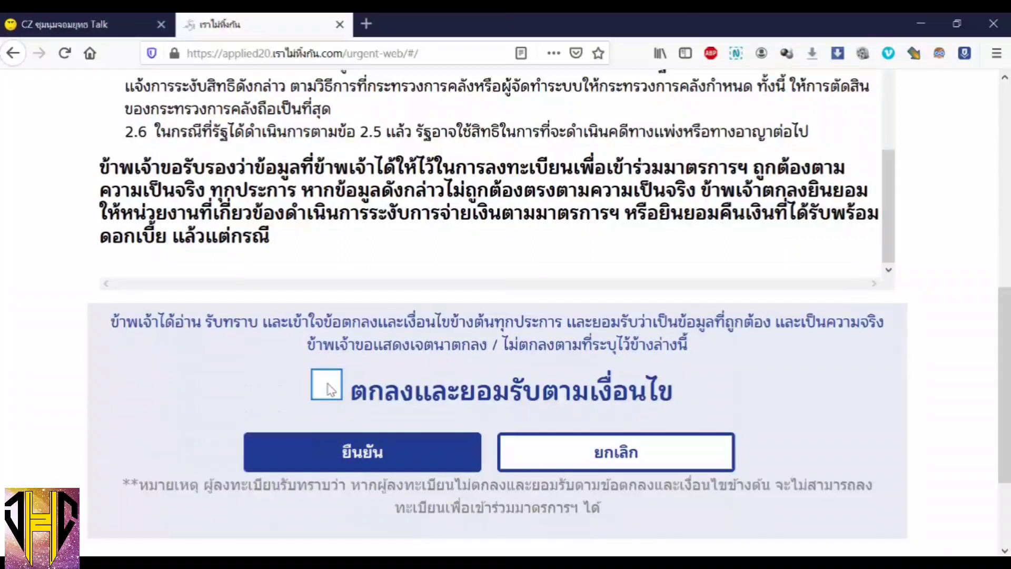
pyautogui.click(330, 390)
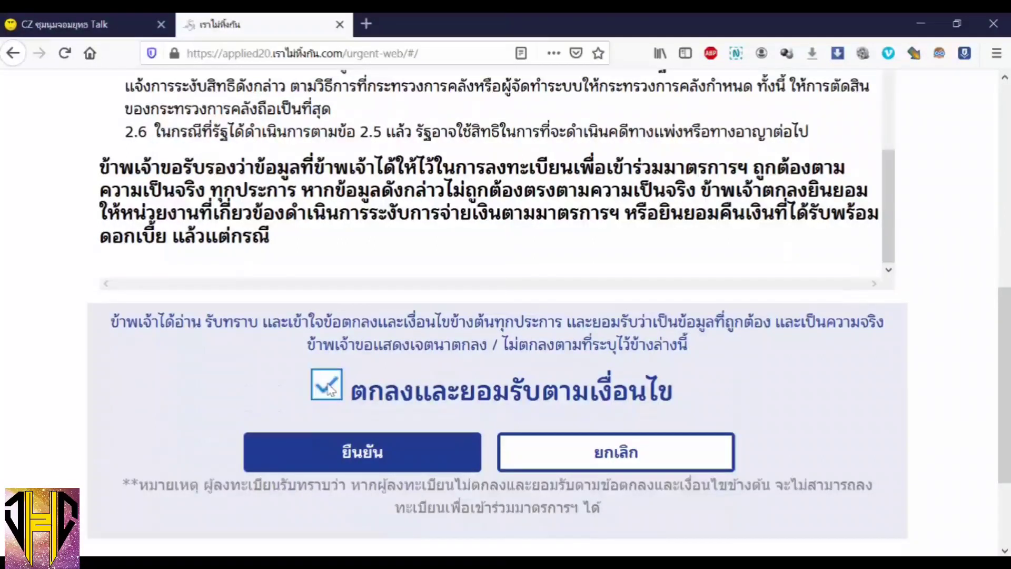
pyautogui.click(322, 453)
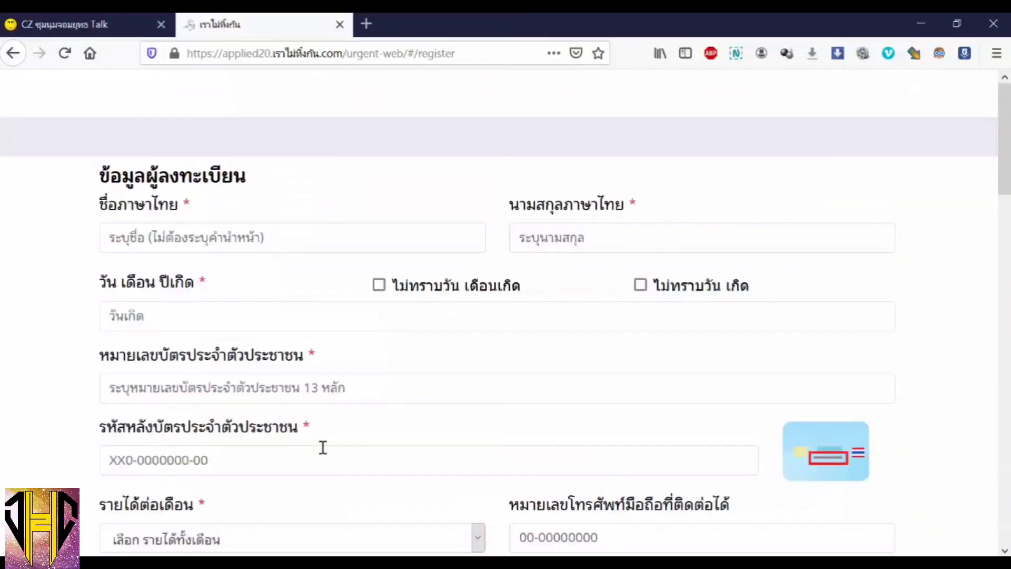
# - Enter the applicant's Thai first name and surname
pyautogui.click(152, 239)
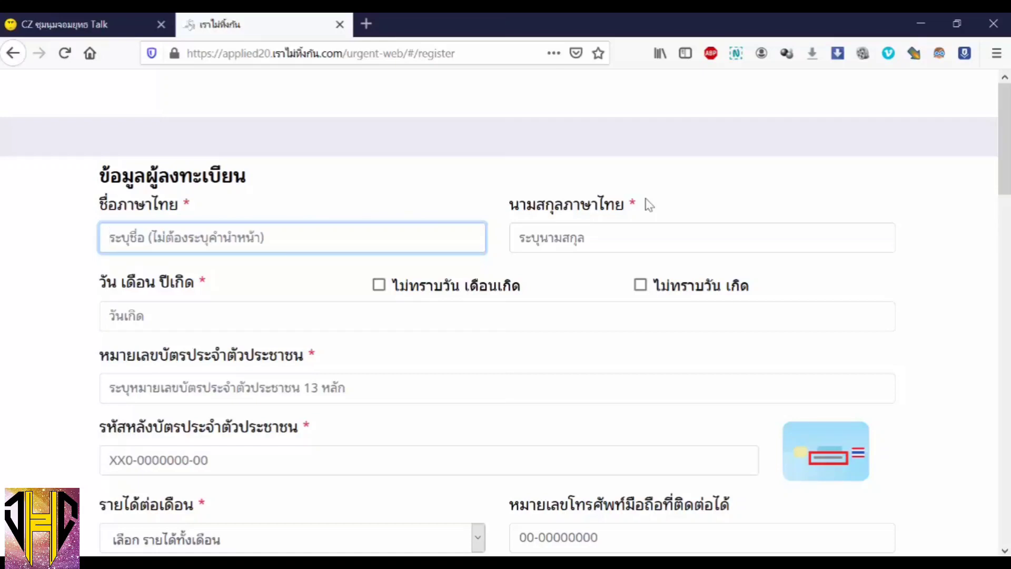
pyautogui.write('.ก')
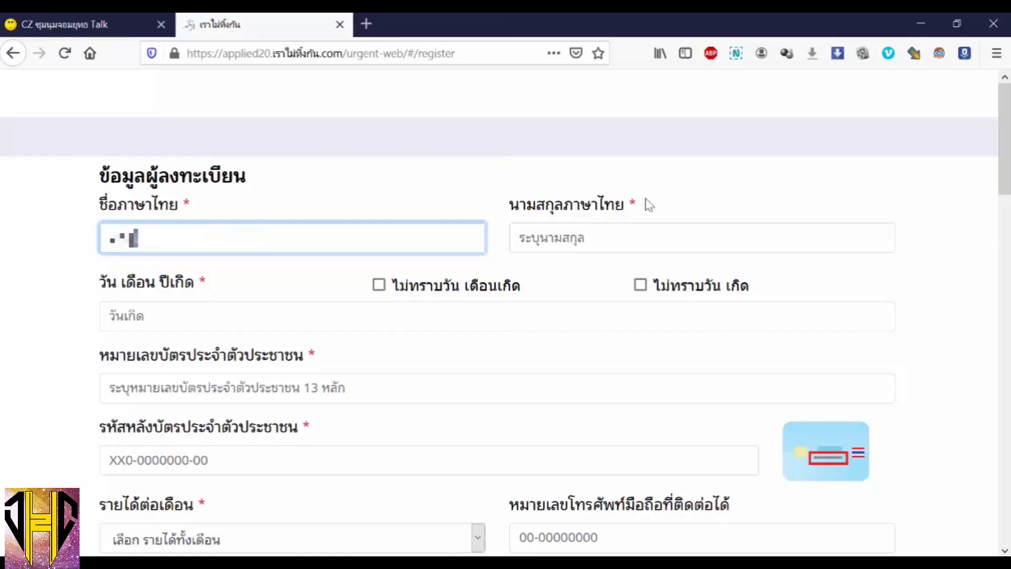
pyautogui.click(605, 232)
pyautogui.write('สมชาย')
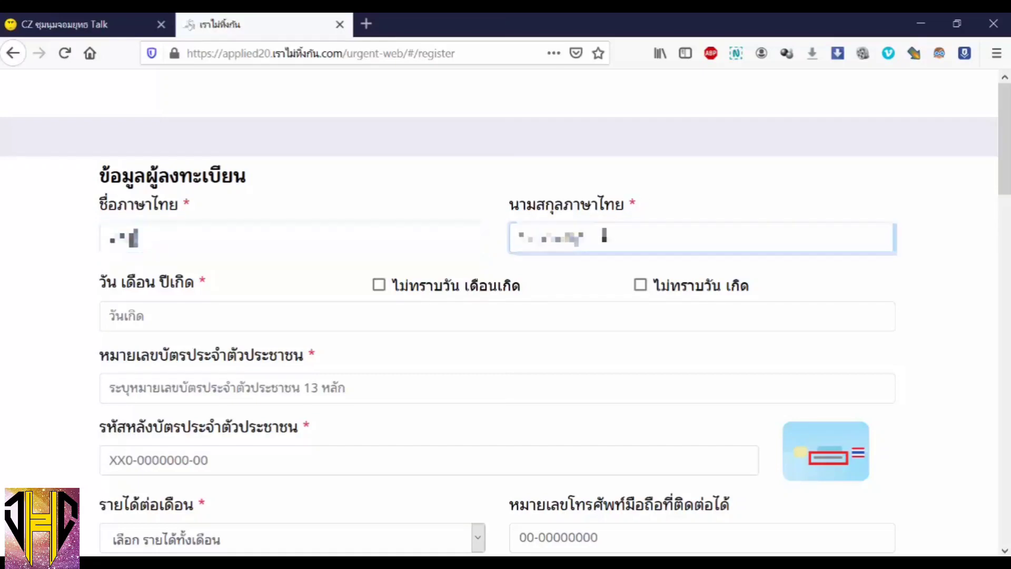
pyautogui.write('มดีดี')
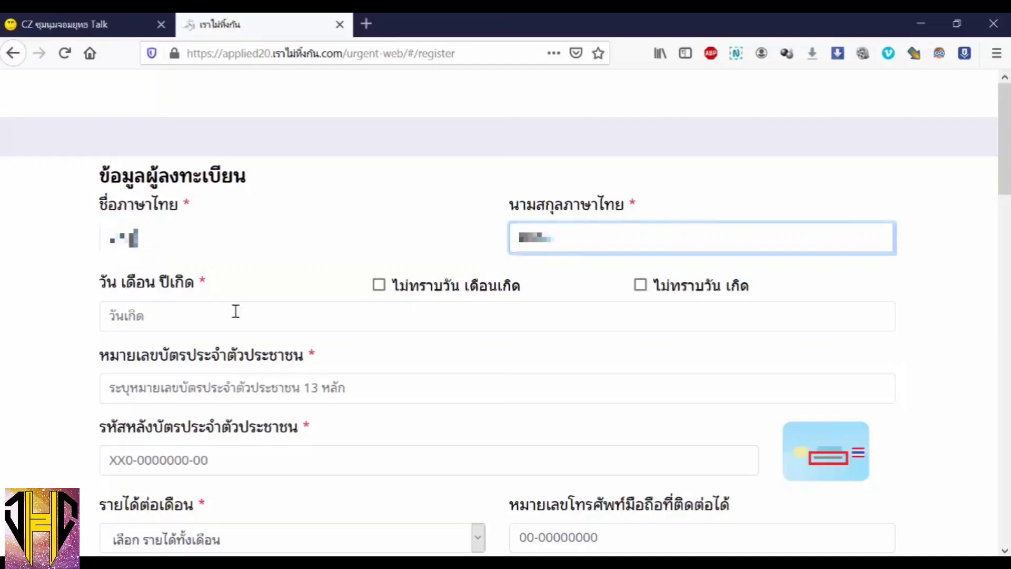
# - Set the birth date to 14 พฤศจิกายน 2523 in the date picker
pyautogui.click(194, 315)
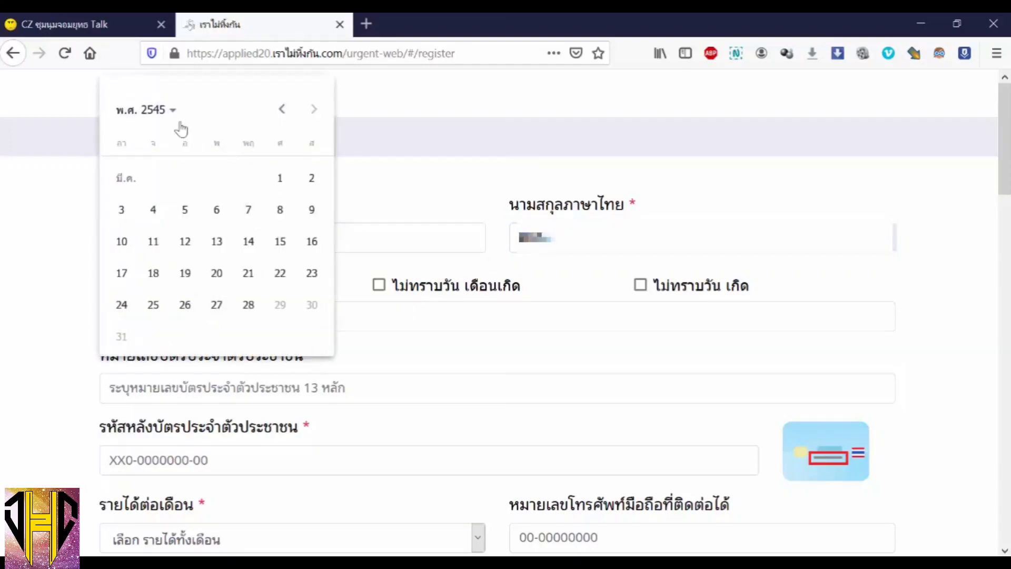
pyautogui.click(173, 117)
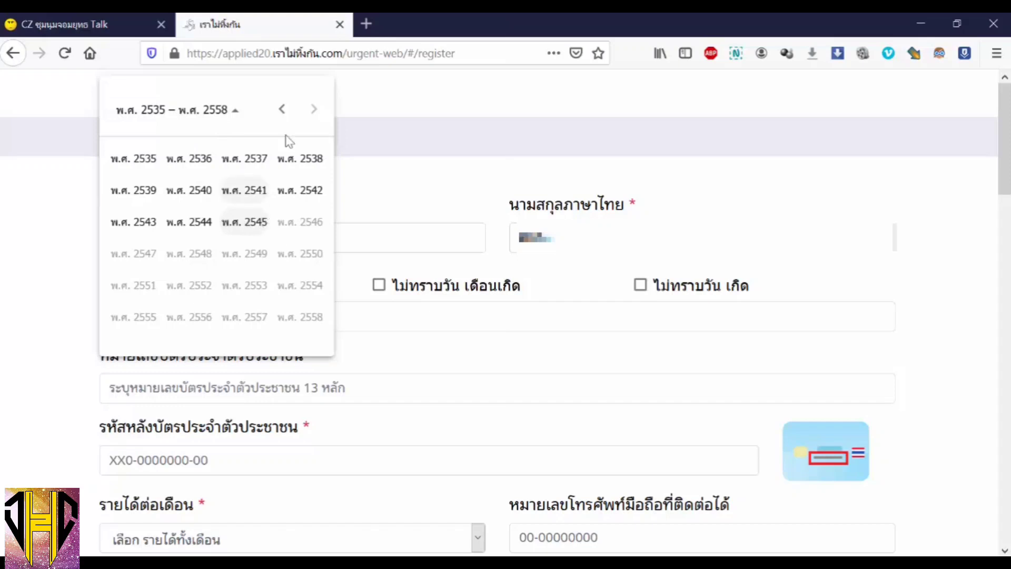
pyautogui.click(283, 111)
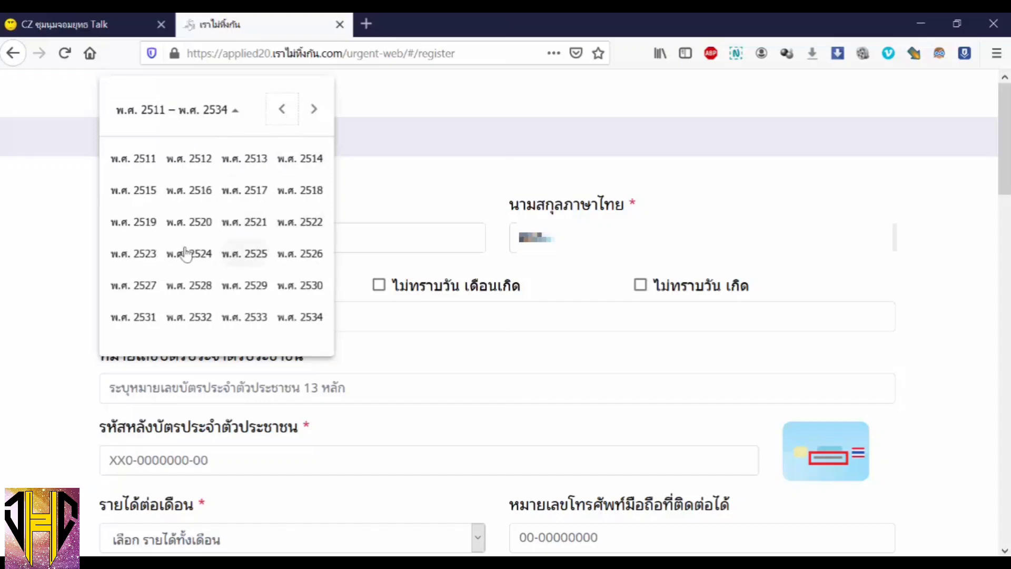
pyautogui.click(151, 255)
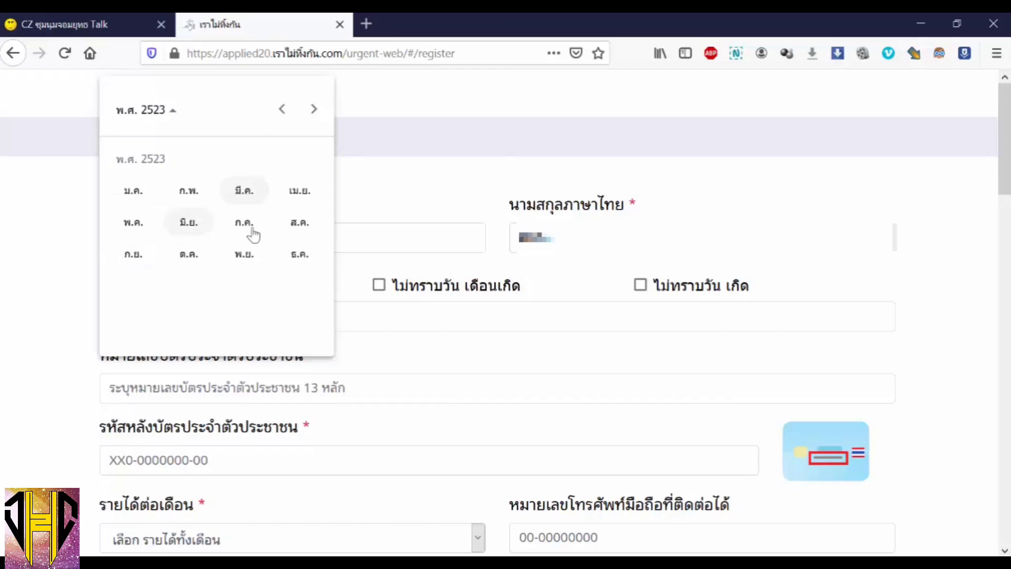
pyautogui.click(253, 257)
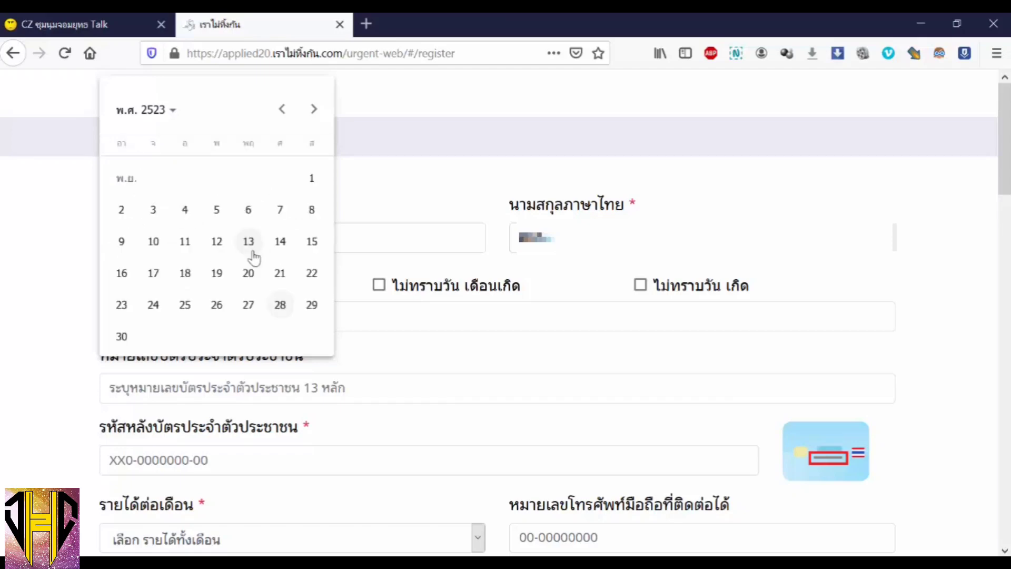
pyautogui.click(280, 243)
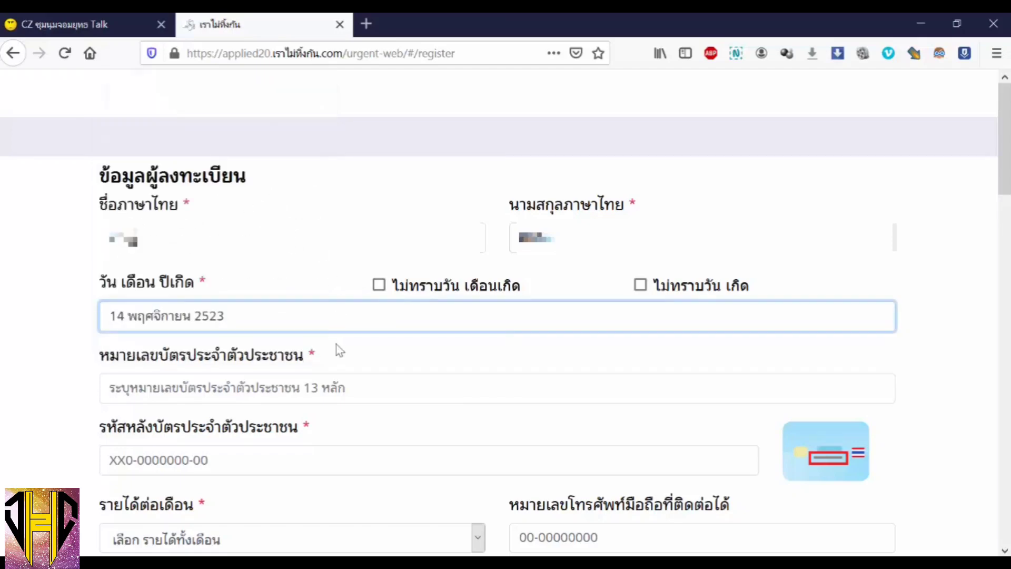
pyautogui.click(313, 387)
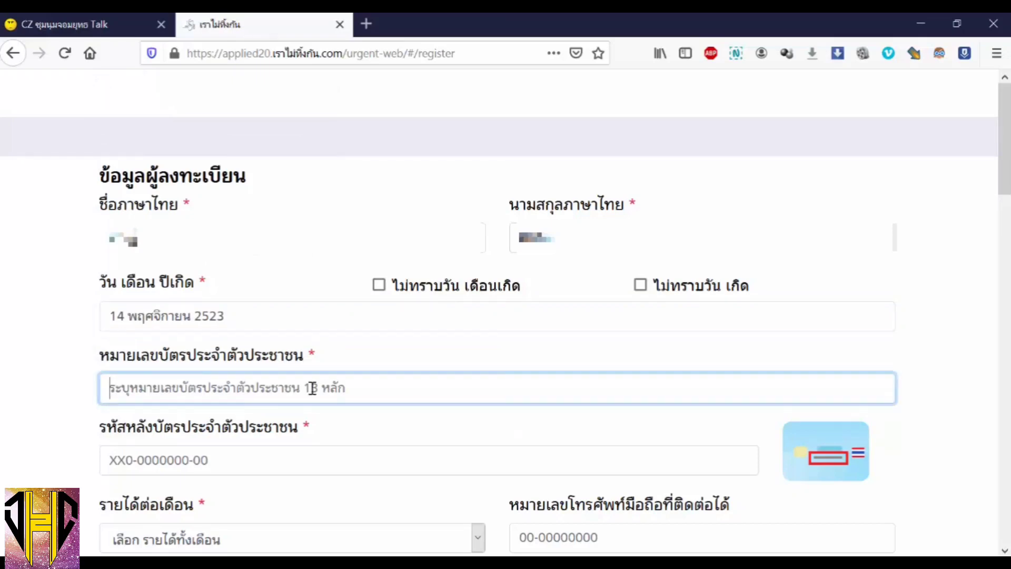
# - Enter the national ID card number and the code from the back of the card
pyautogui.write('1')
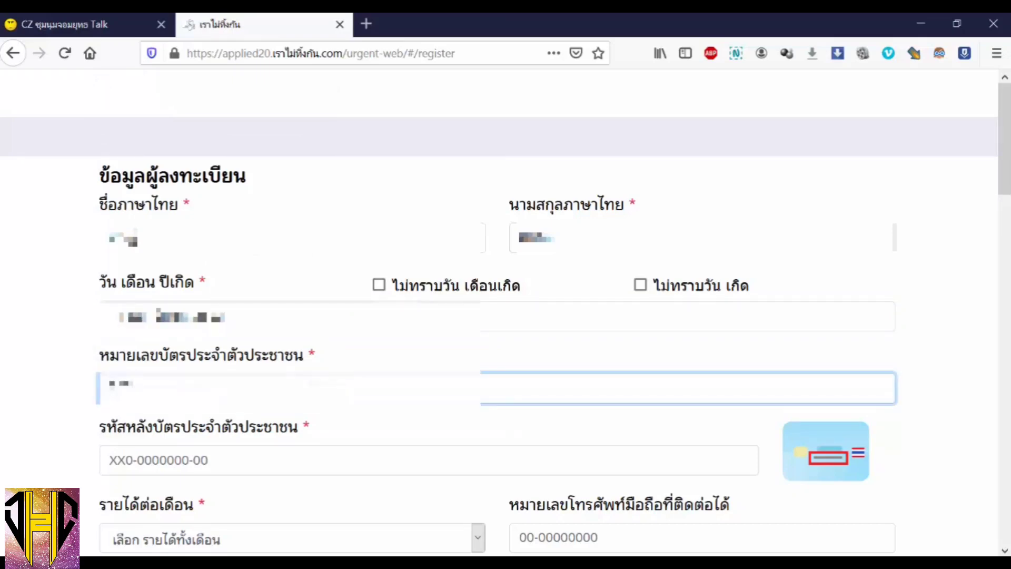
pyautogui.write('111')
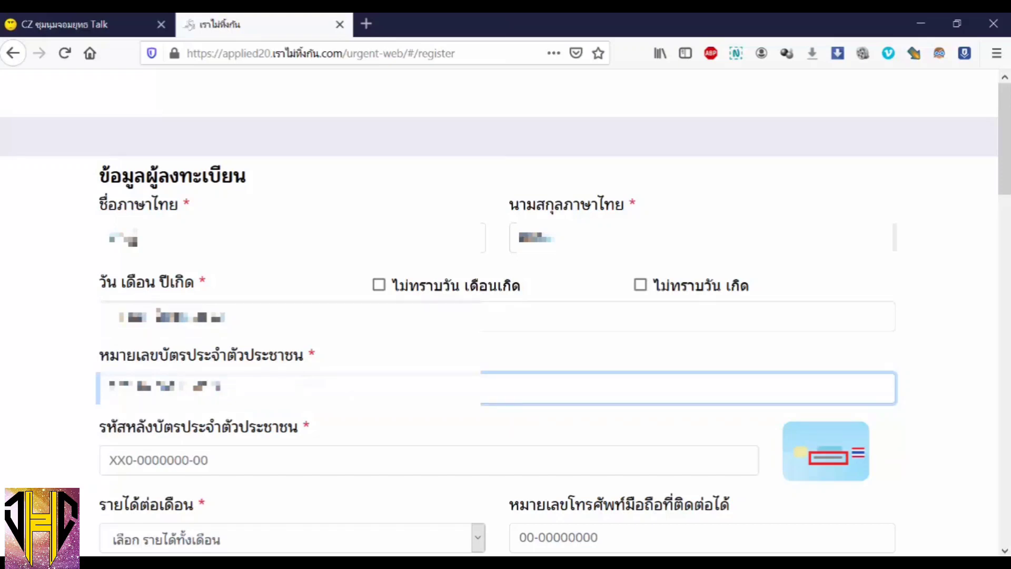
pyautogui.scroll(-2, 311, 388)
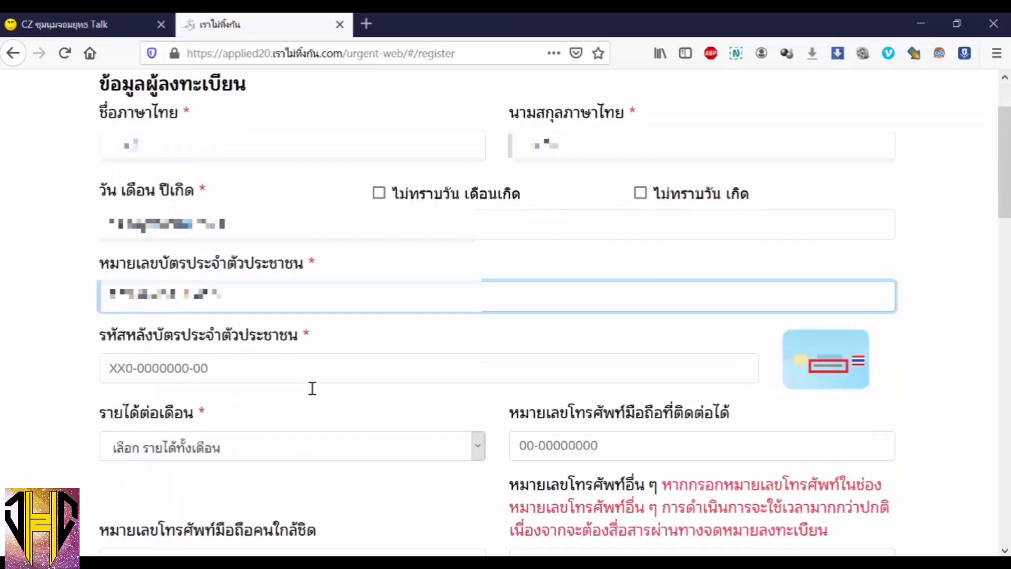
pyautogui.click(198, 370)
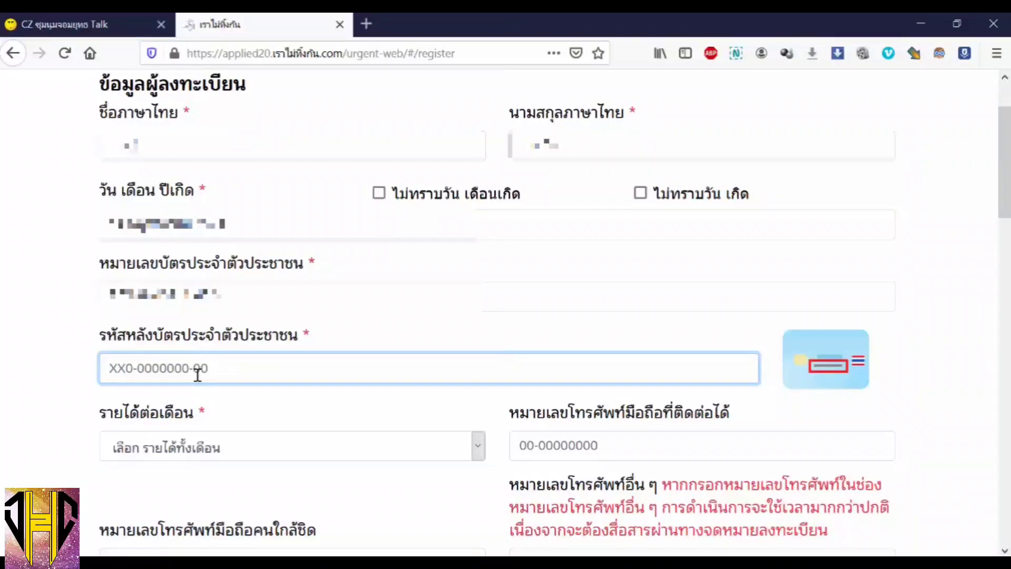
pyautogui.write('JT')
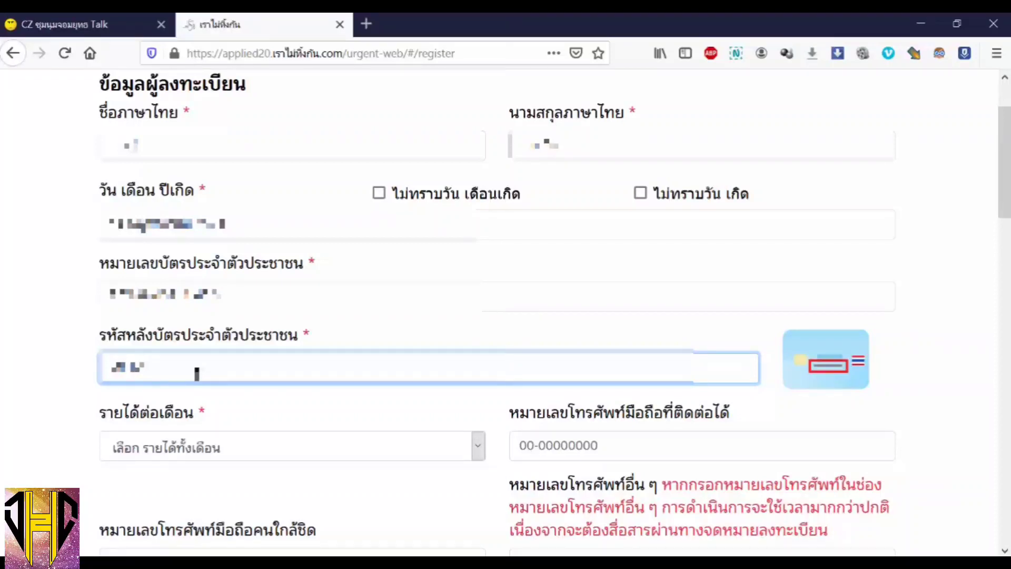
pyautogui.write('1234')
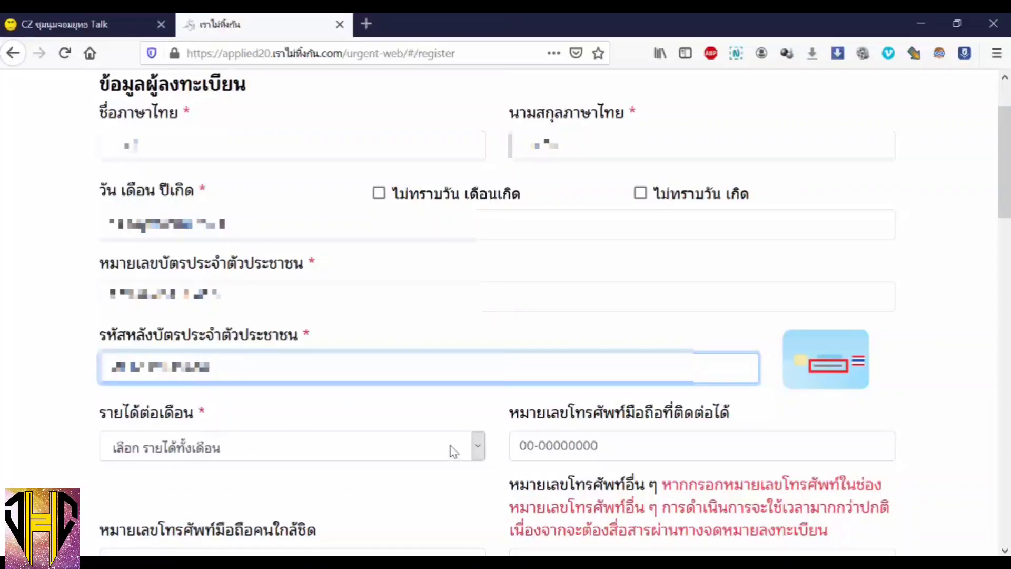
# - Set monthly income to 5,001 - 10,000 บาท and enter the contact mobile number
pyautogui.click(474, 451)
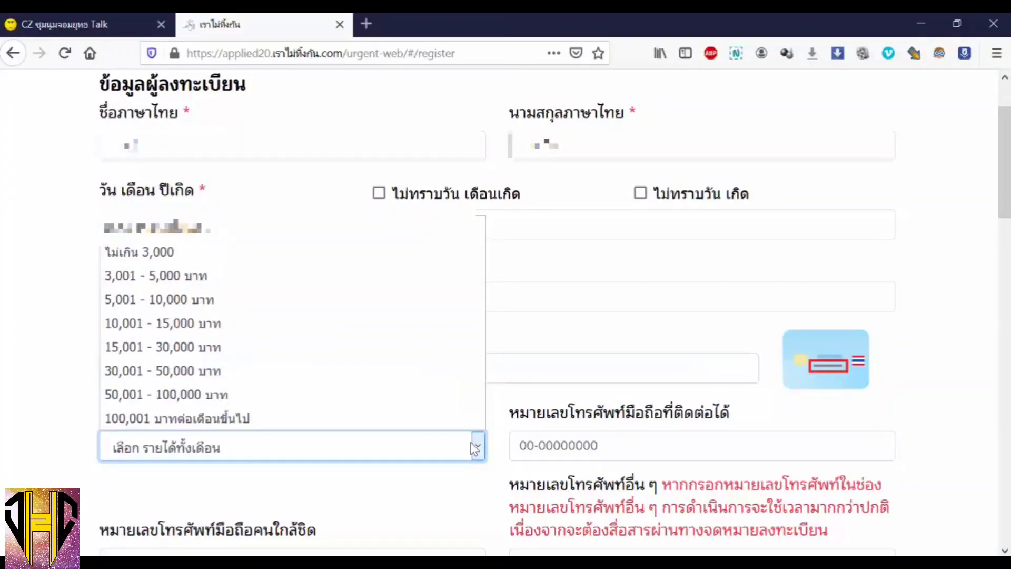
pyautogui.click(307, 305)
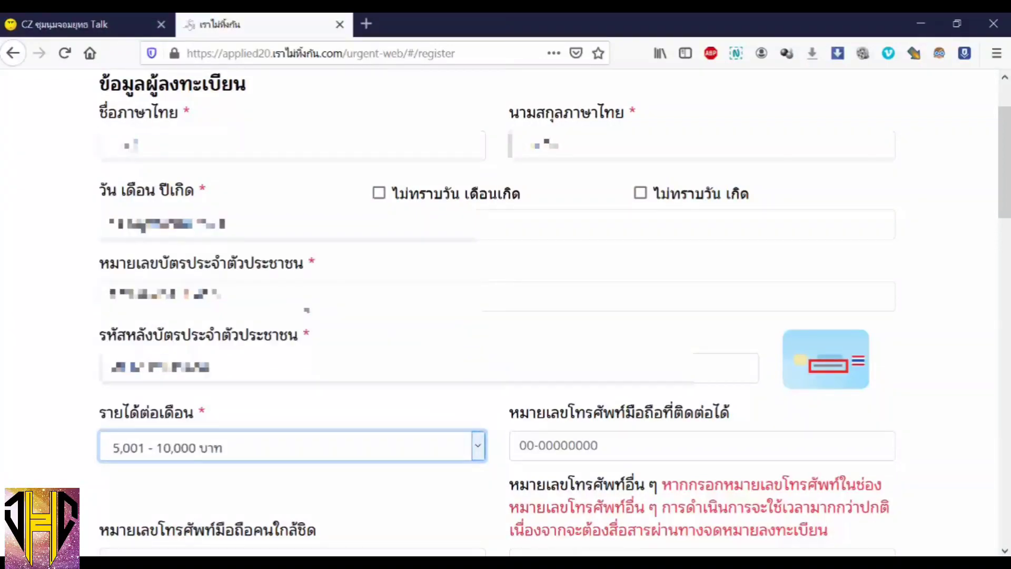
pyautogui.click(629, 444)
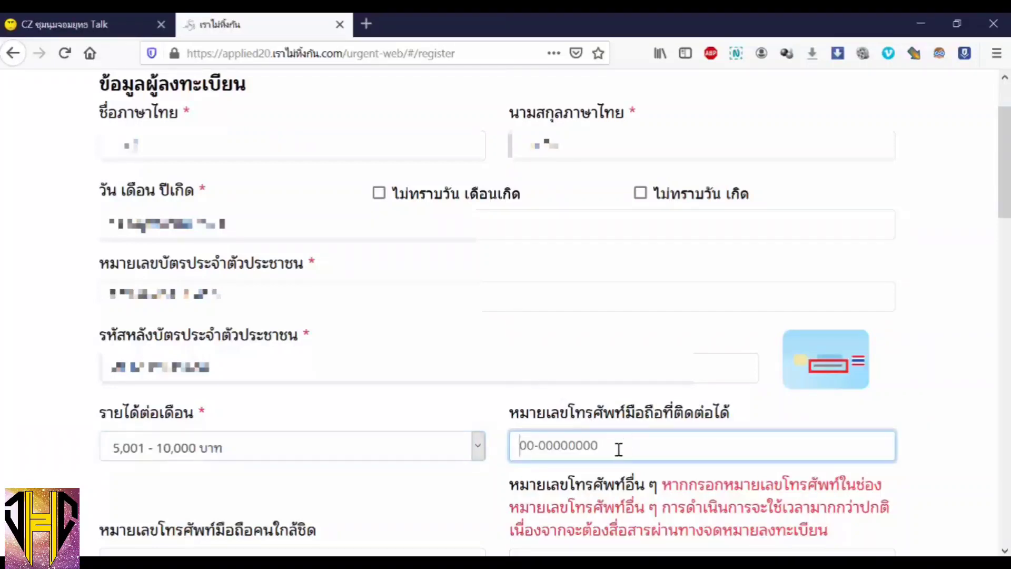
pyautogui.write('0')
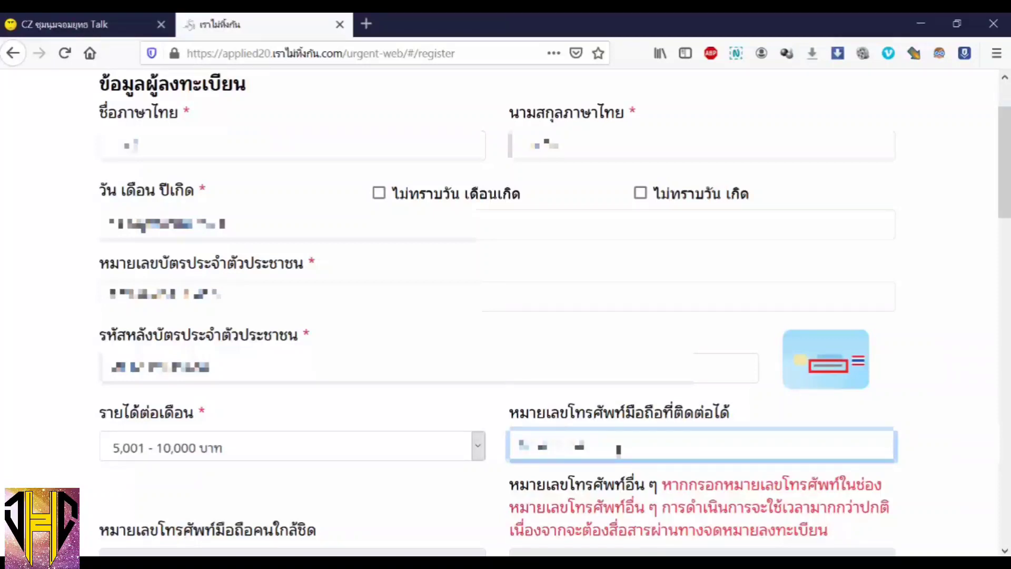
pyautogui.write('81')
# - Fill in the optional email address
pyautogui.scroll(-3, 618, 449)
pyautogui.click(157, 450)
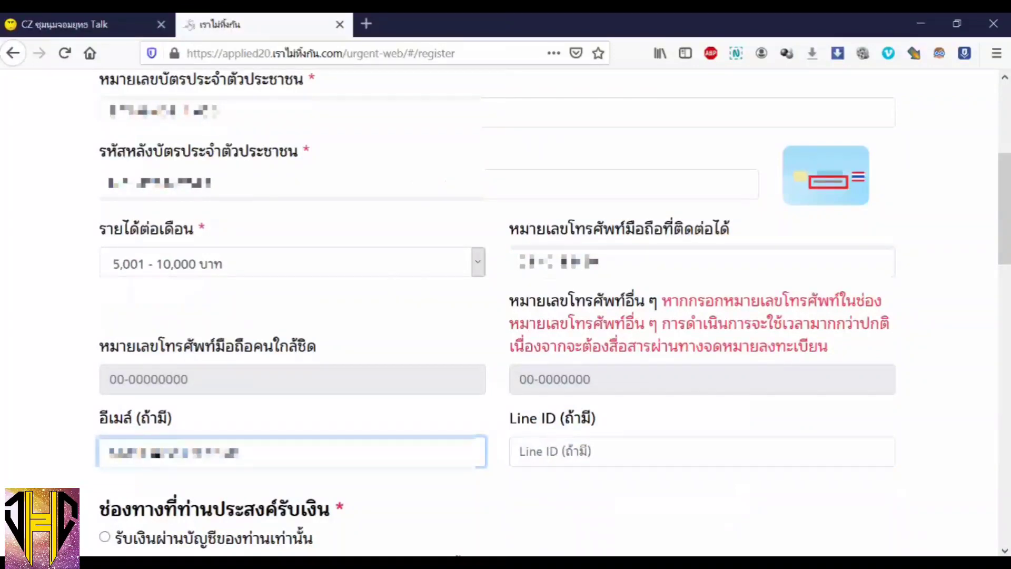
pyautogui.press('BackSpace')
pyautogui.press('BackSpace')
pyautogui.press('BackSpace')
pyautogui.press('BackSpace')
pyautogui.press('BackSpace')
pyautogui.press('BackSpace')
pyautogui.press('BackSpace')
pyautogui.press('BackSpace')
pyautogui.press('BackSpace')
pyautogui.press('BackSpace')
pyautogui.write('a')
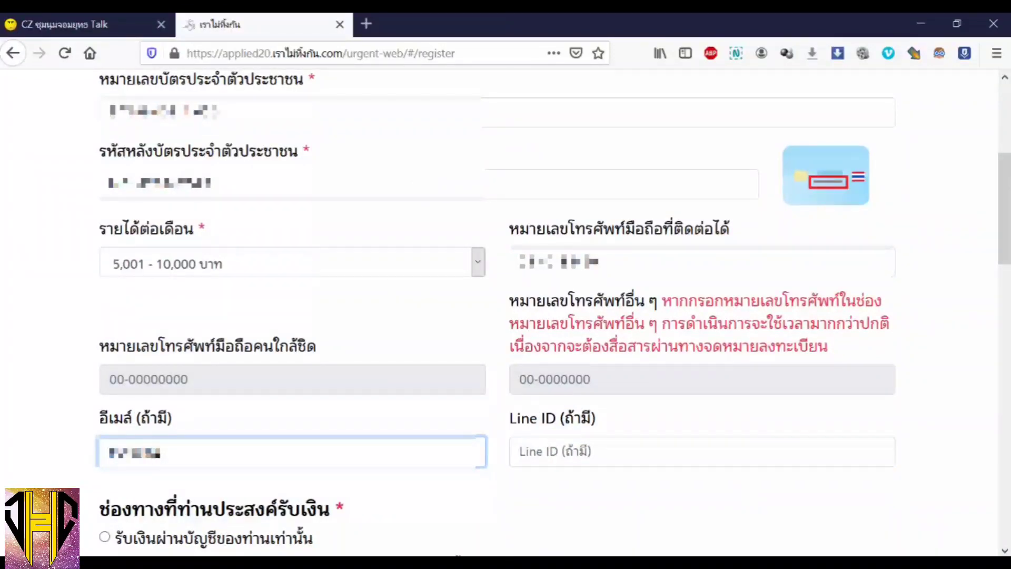
pyautogui.write('@gmail.com')
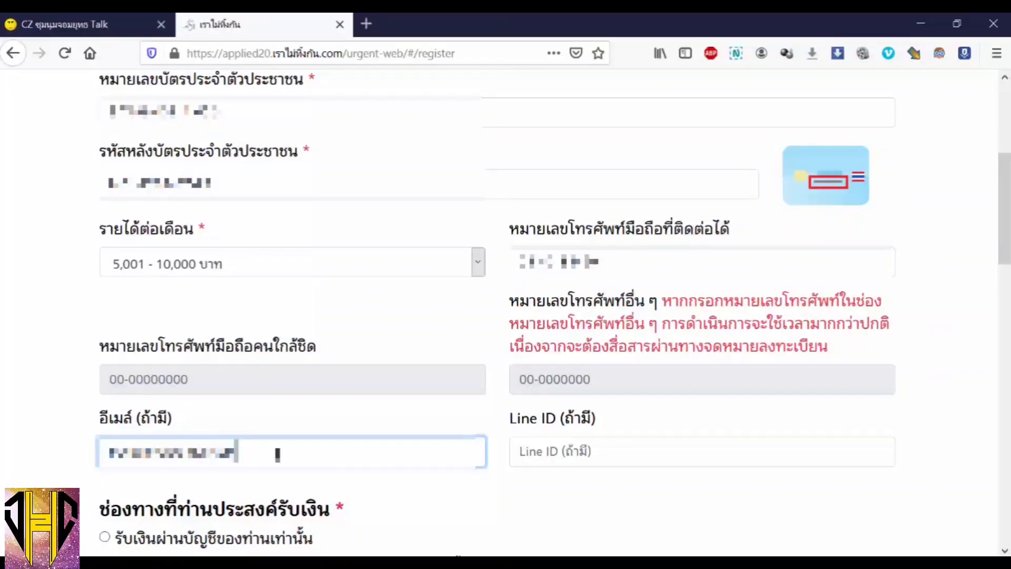
# - Receive payment into own account at ธ. กสิกรไทย and enter the account number
pyautogui.scroll(-5, 672, 395)
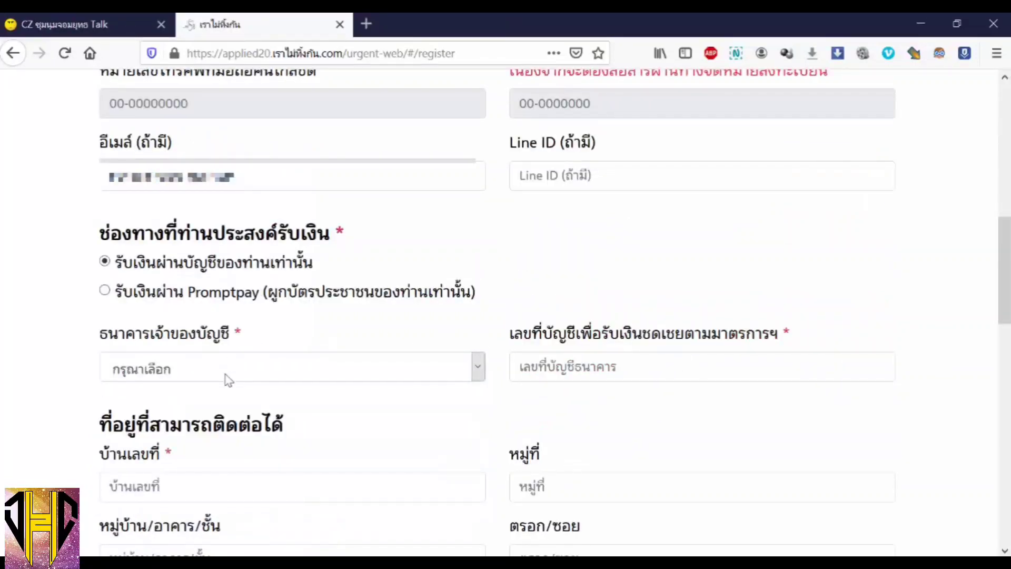
pyautogui.click(105, 291)
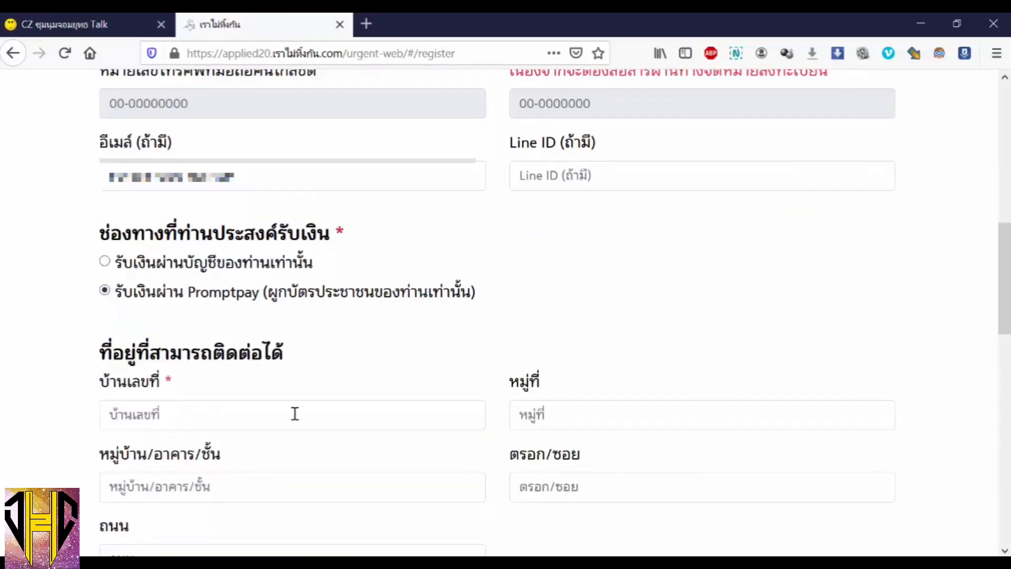
pyautogui.scroll(-2, 638, 478)
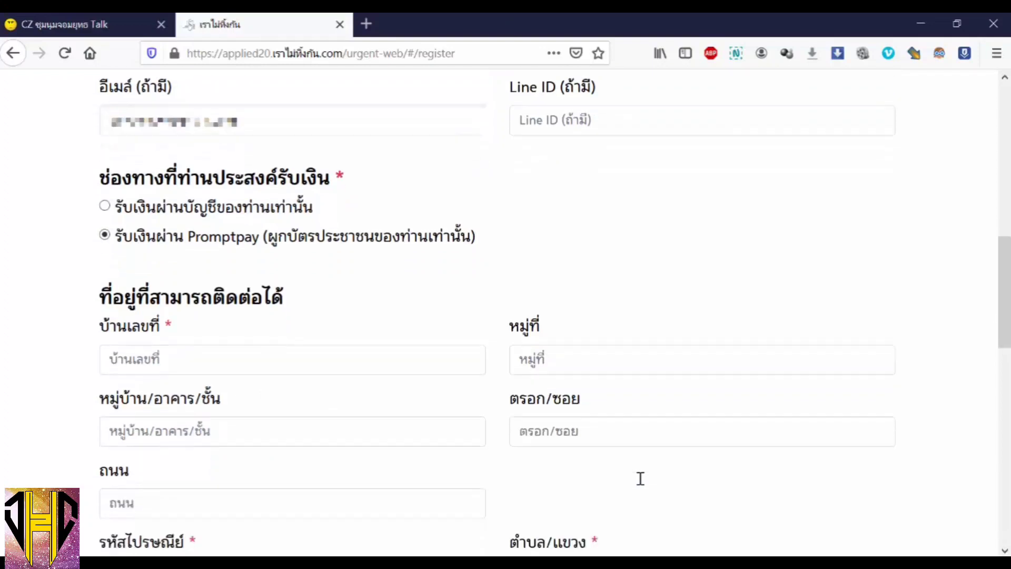
pyautogui.scroll(-2, 643, 467)
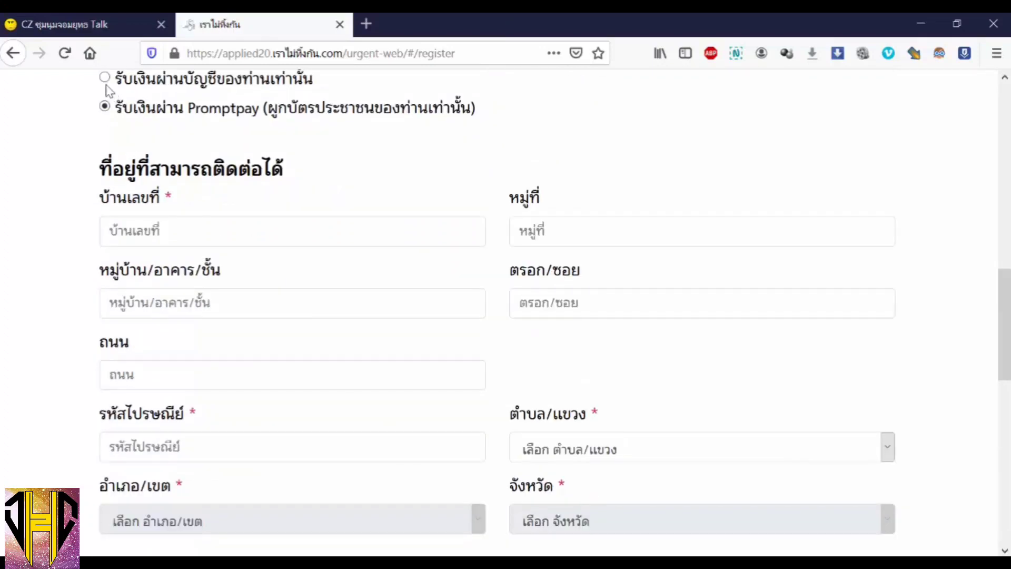
pyautogui.click(104, 78)
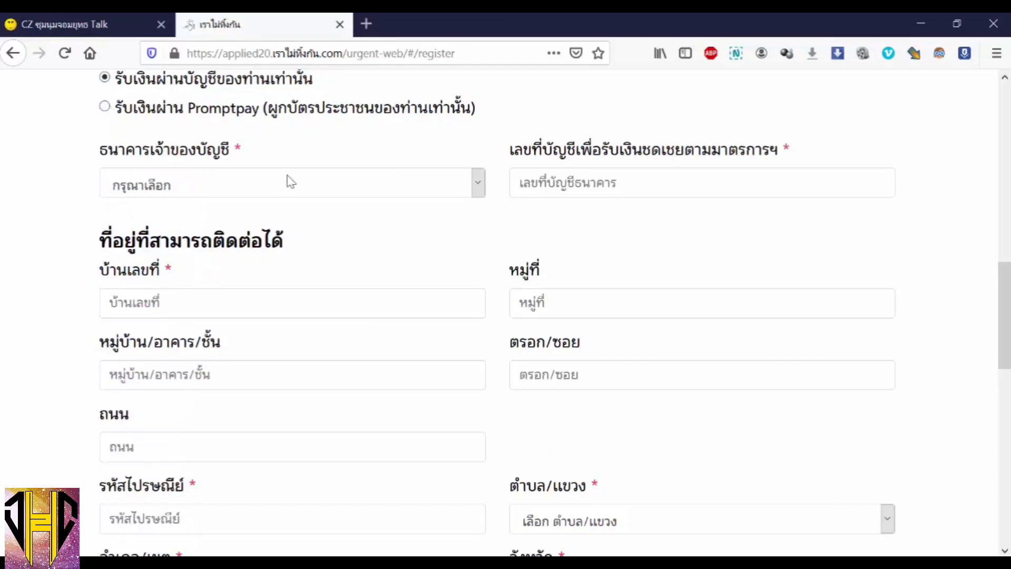
pyautogui.click(478, 188)
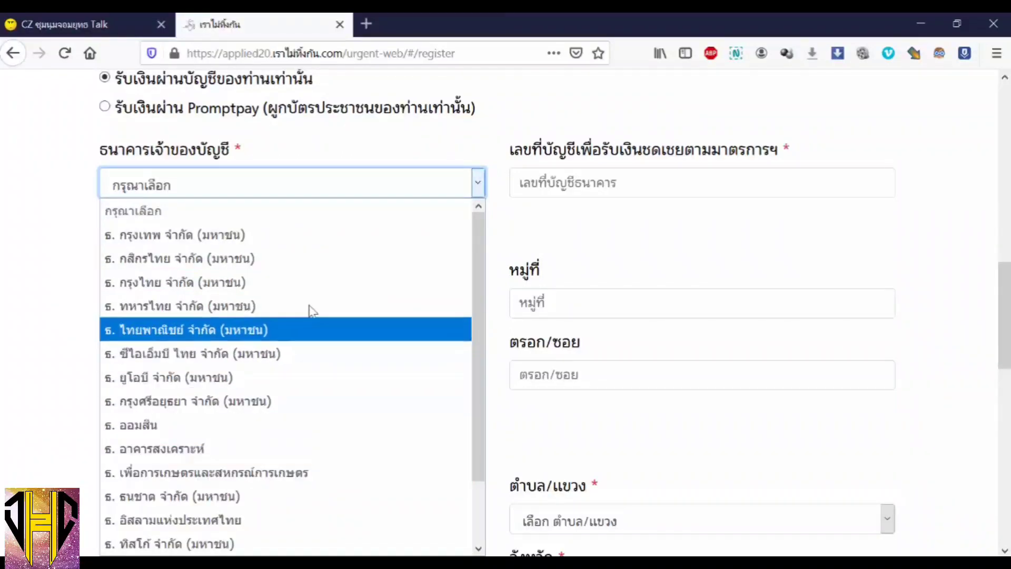
pyautogui.click(289, 266)
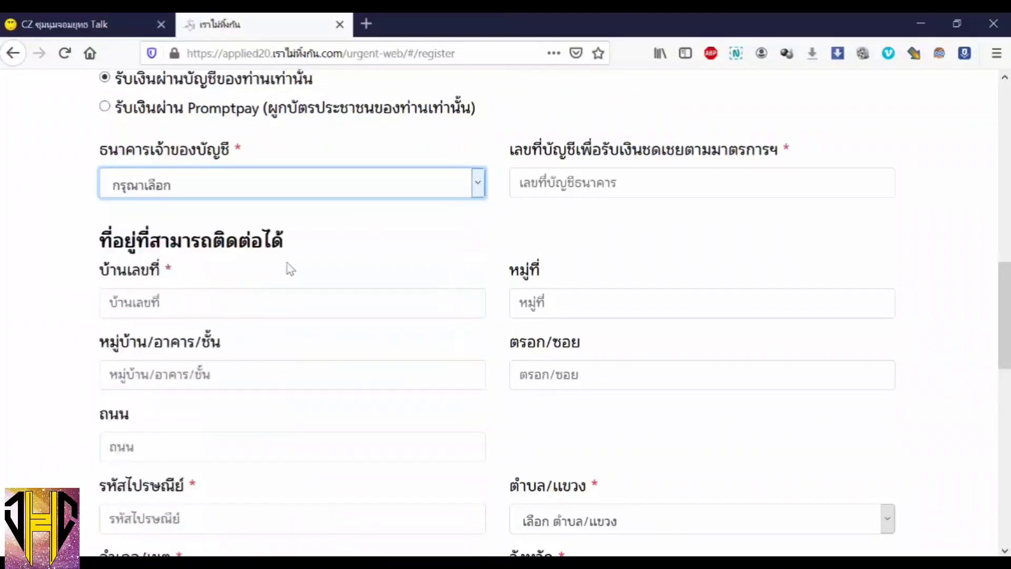
pyautogui.click(594, 189)
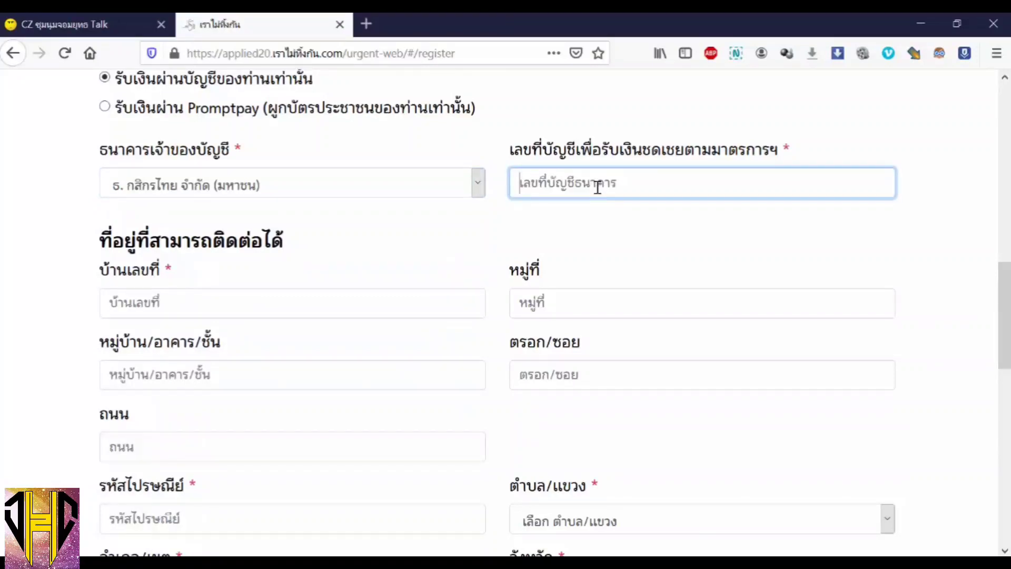
pyautogui.write('0')
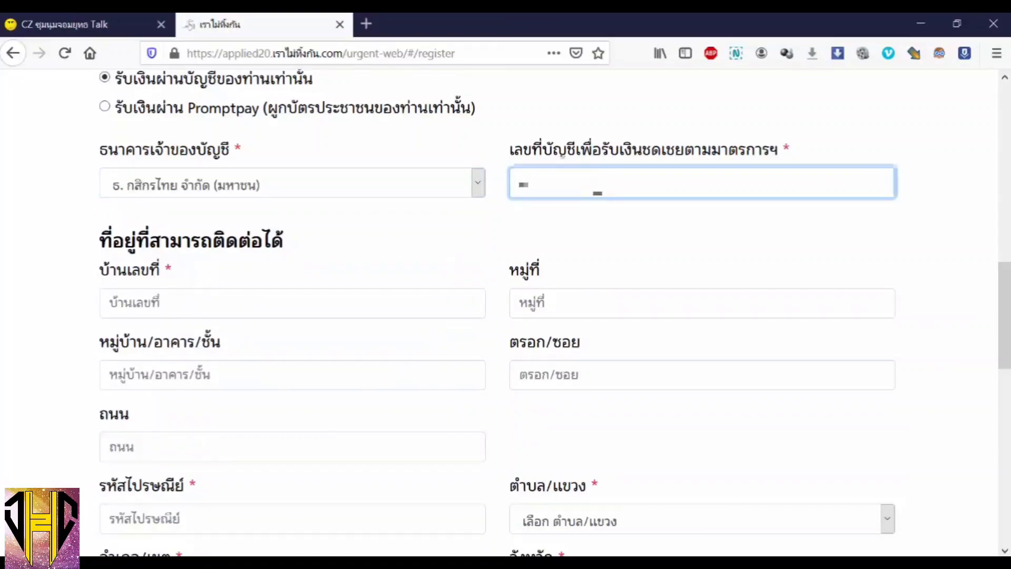
pyautogui.write('12345')
# - Fill in the contact address house number, village number, road and postal code
pyautogui.click(218, 304)
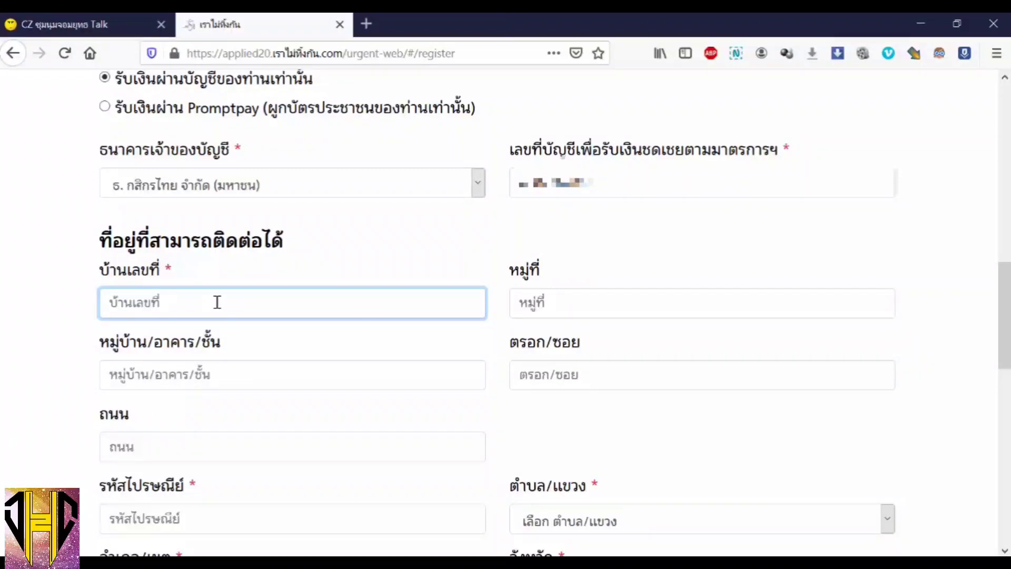
pyautogui.write('99/12')
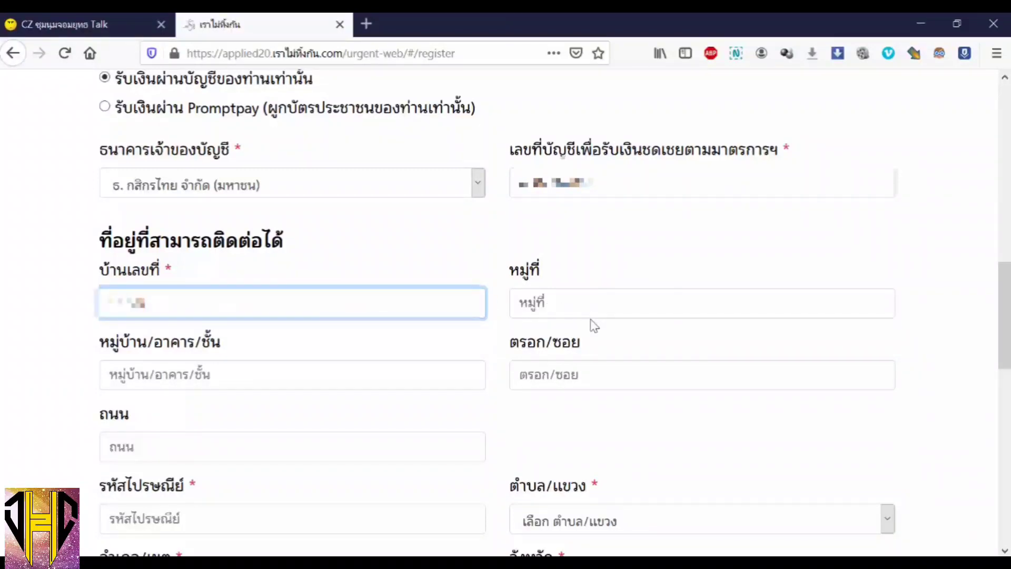
pyautogui.click(593, 306)
pyautogui.write('1')
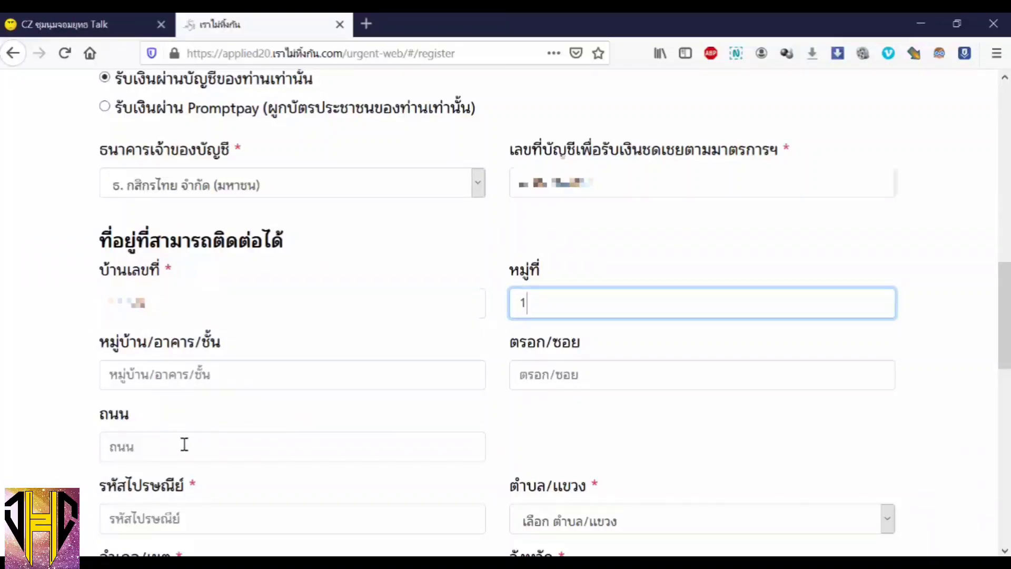
pyautogui.click(184, 445)
pyautogui.write('ไม่มี')
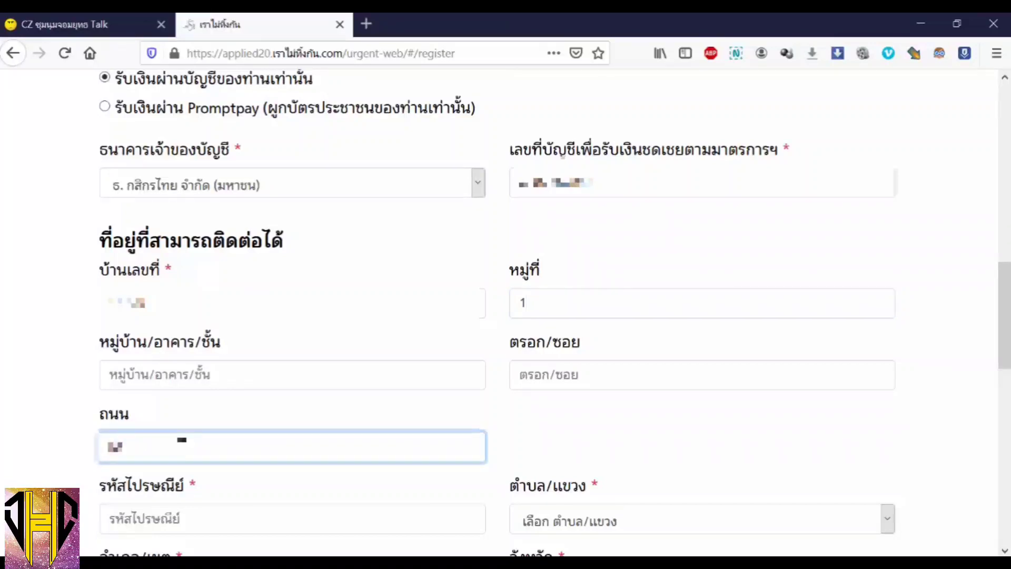
pyautogui.write('ม')
pyautogui.scroll(-3, 367, 340)
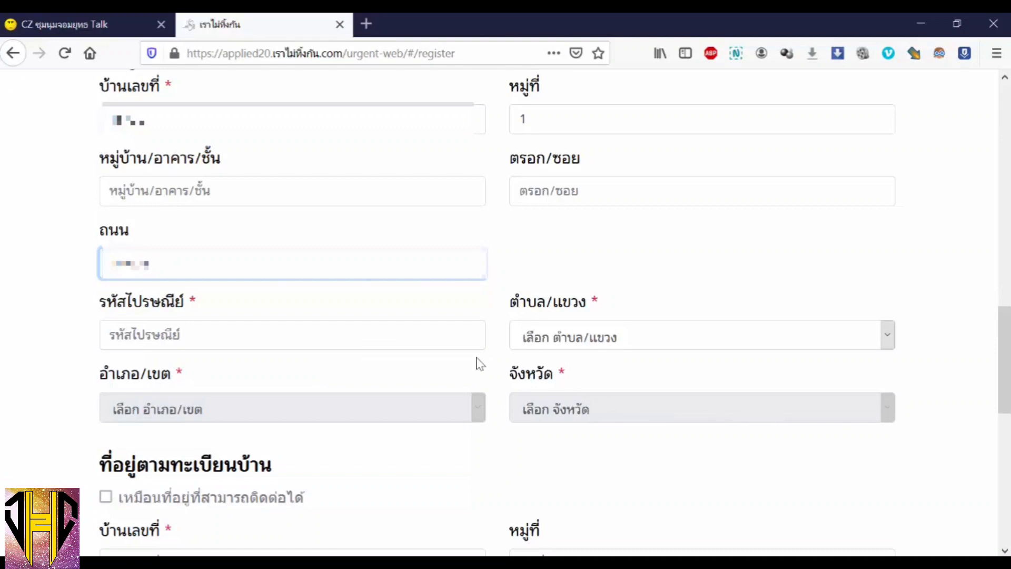
pyautogui.click(308, 337)
pyautogui.write('10400')
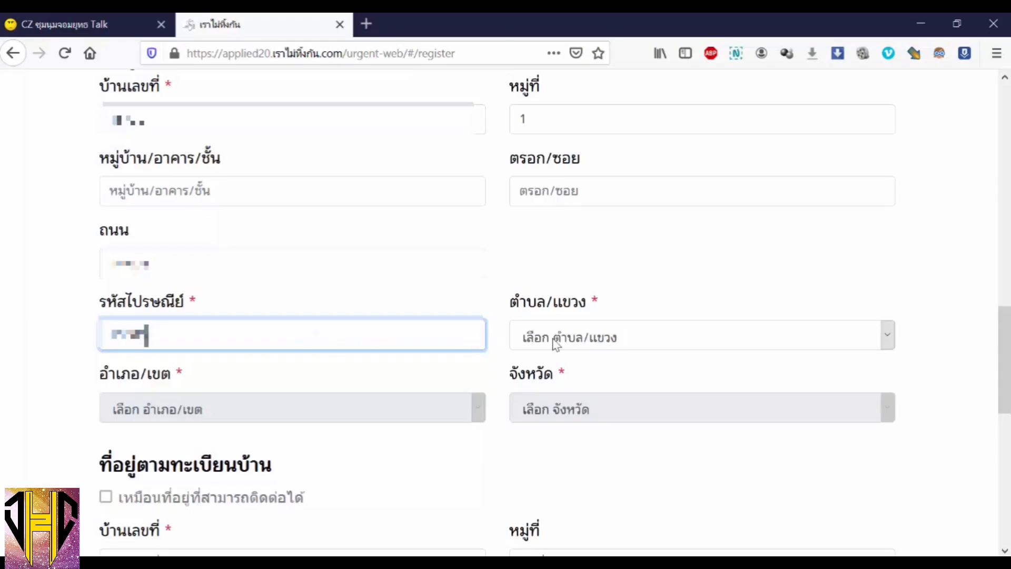
# - Choose the contact address subdistrict from the ตำบล/แขวง dropdown
pyautogui.click(692, 339)
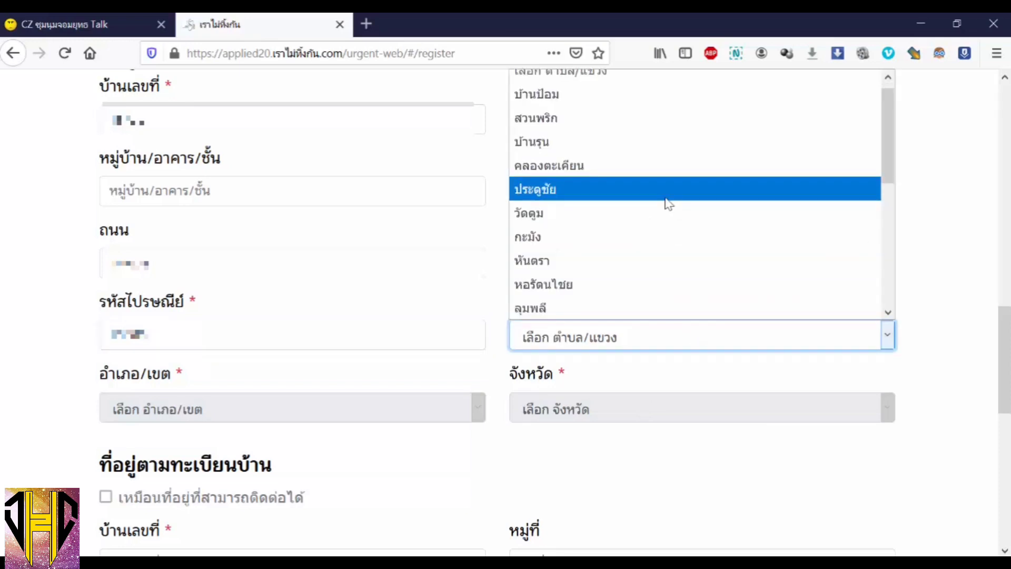
pyautogui.click(667, 189)
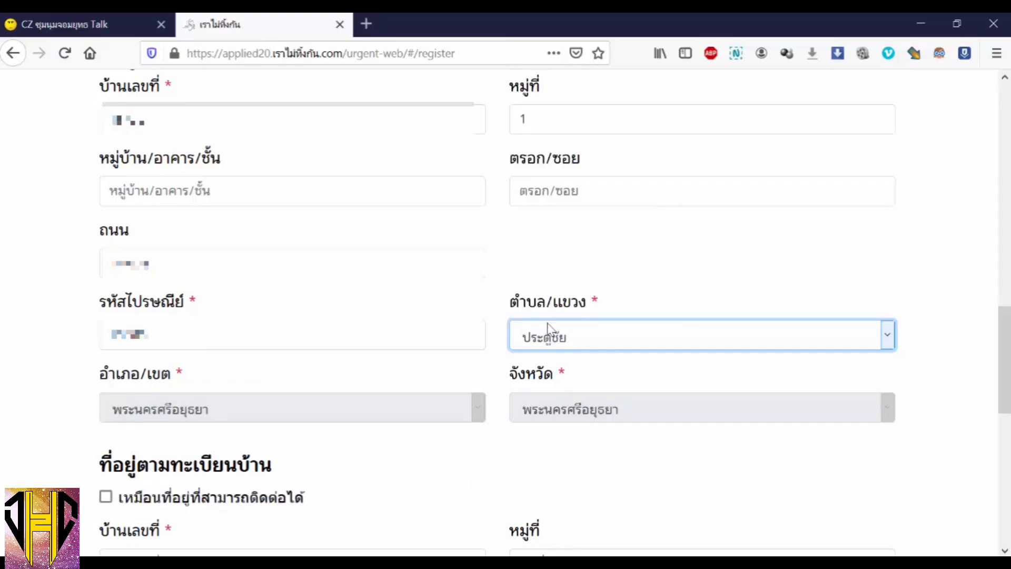
pyautogui.click(566, 341)
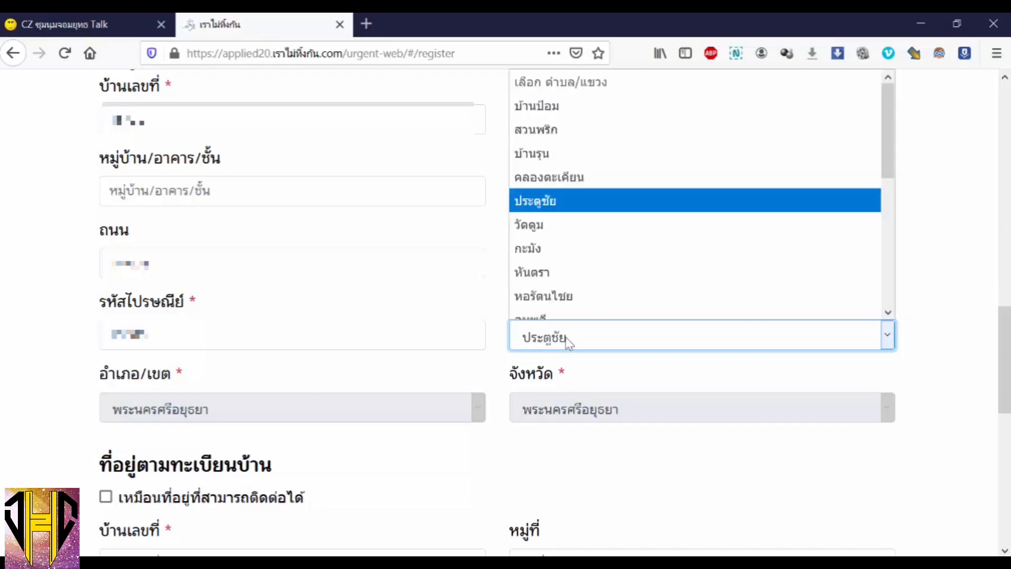
pyautogui.click(566, 341)
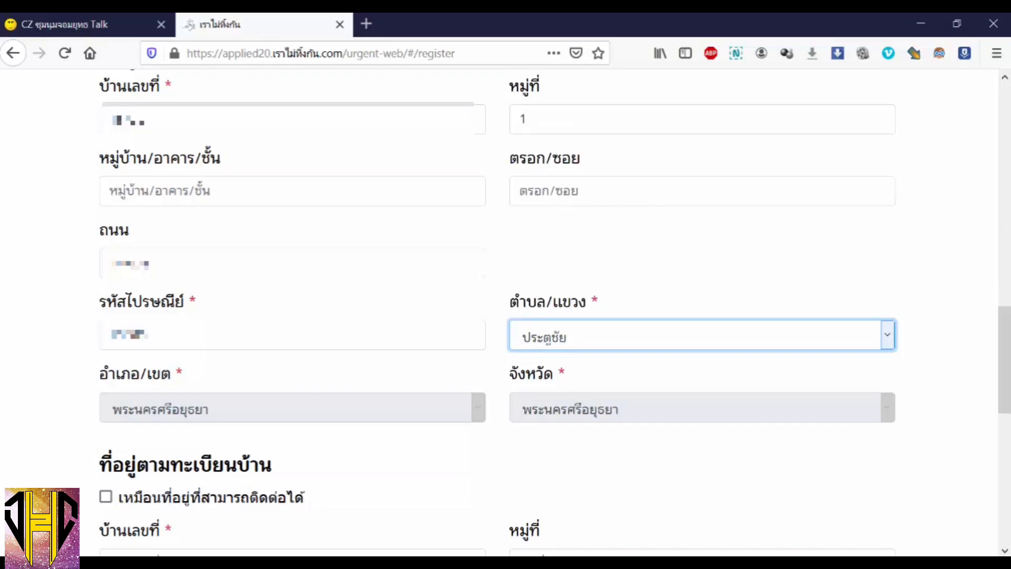
pyautogui.click(240, 342)
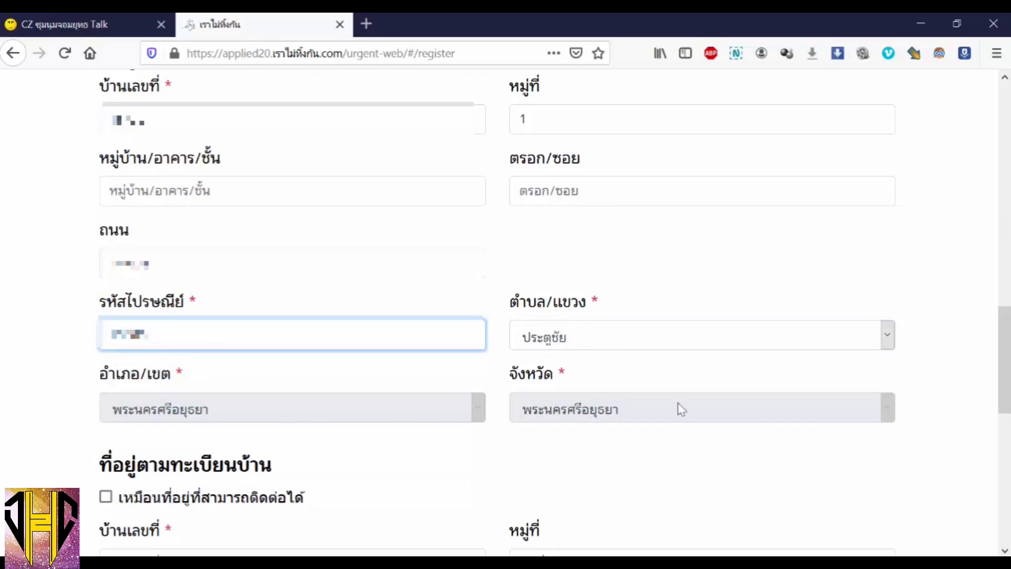
# - Make the house-registration address the same as the contact address
pyautogui.scroll(-3, 634, 410)
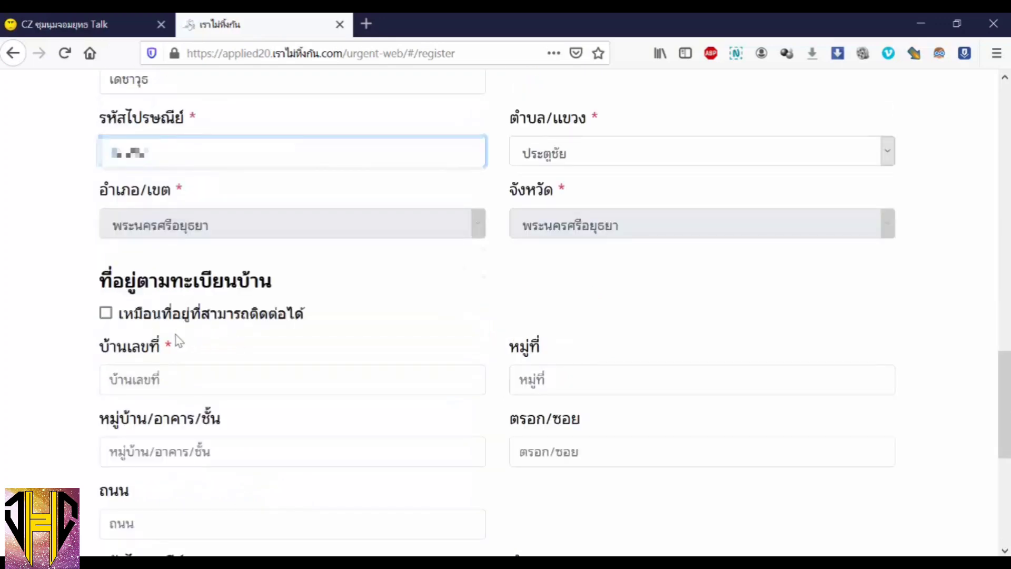
pyautogui.click(106, 315)
pyautogui.scroll(-5, 198, 458)
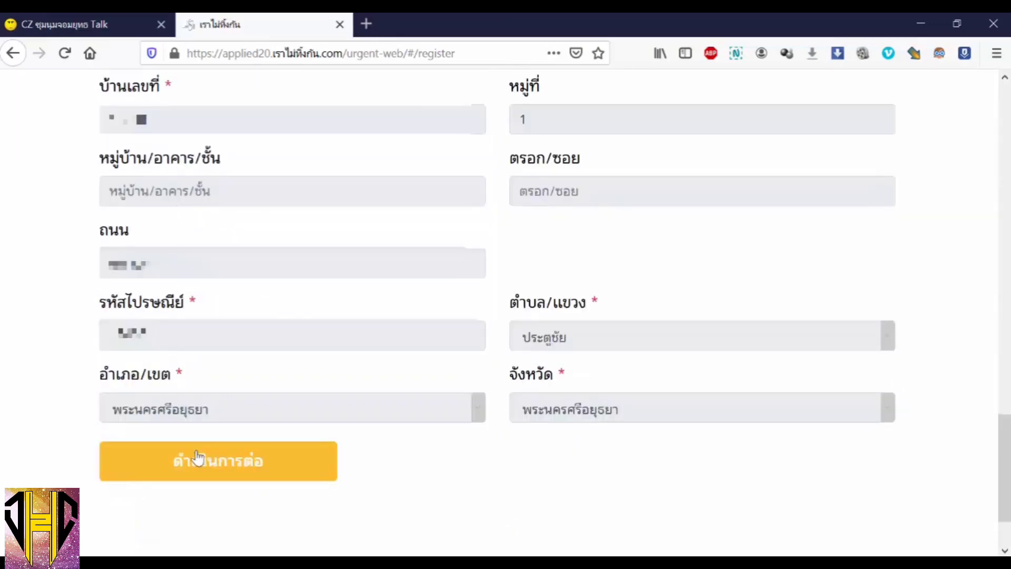
# - Continue to the occupation section and enter ขายสินค้าที่ระลึก with 4 years' experience
pyautogui.click(198, 458)
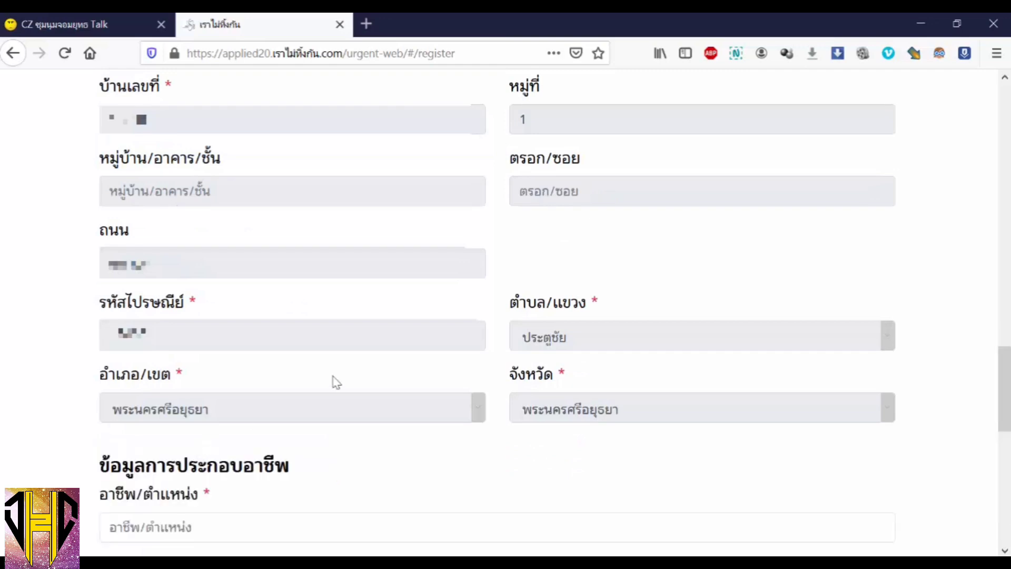
pyautogui.scroll(-5, 334, 381)
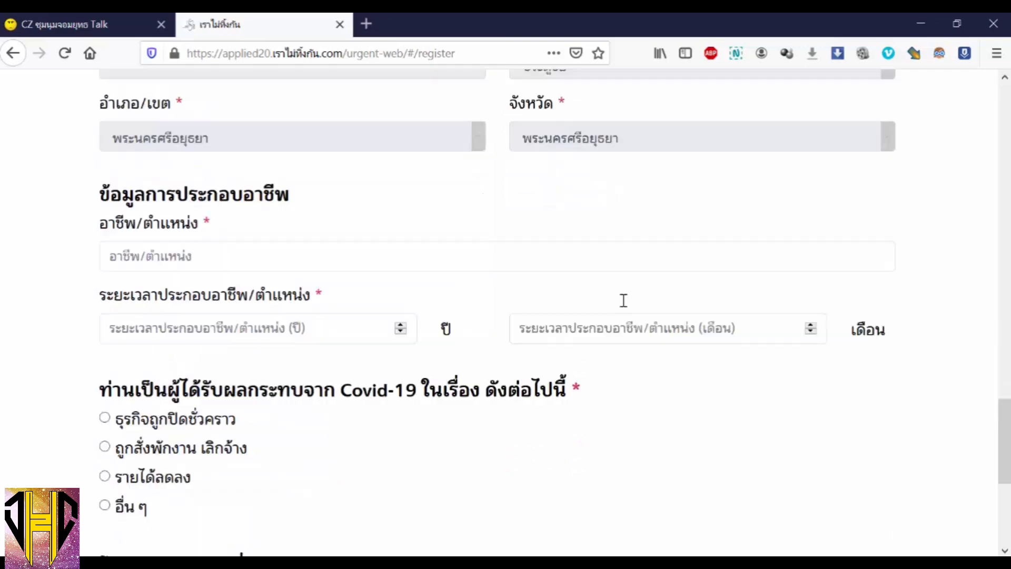
pyautogui.click(234, 256)
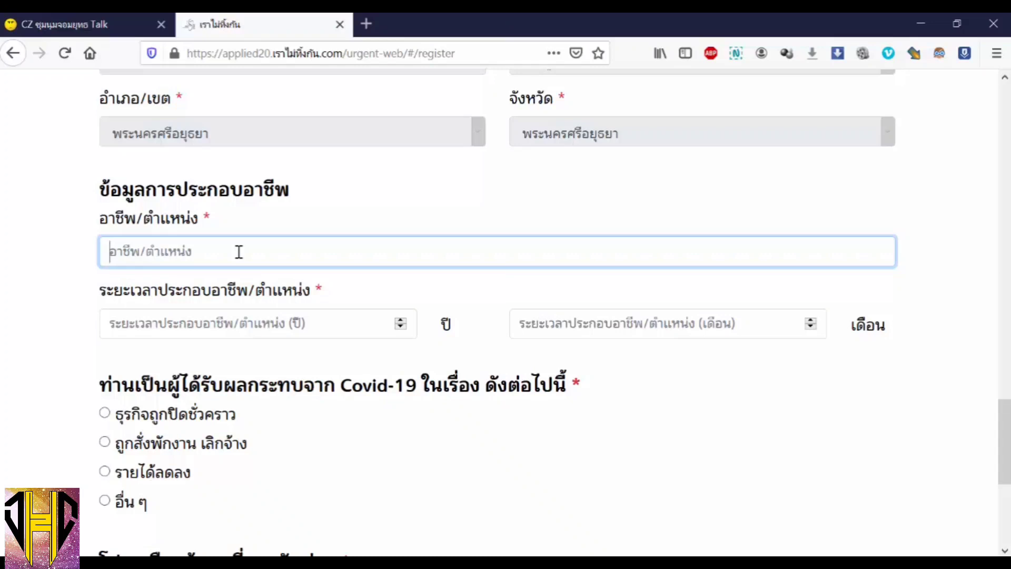
pyautogui.write('ขายสินค้าที่ร')
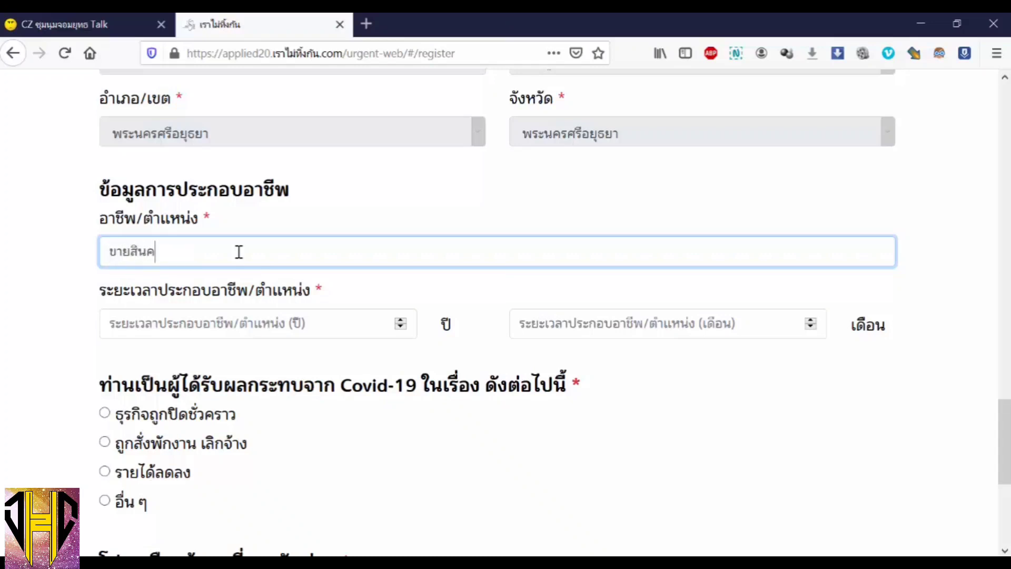
pyautogui.write('ะลึก')
pyautogui.click(400, 320)
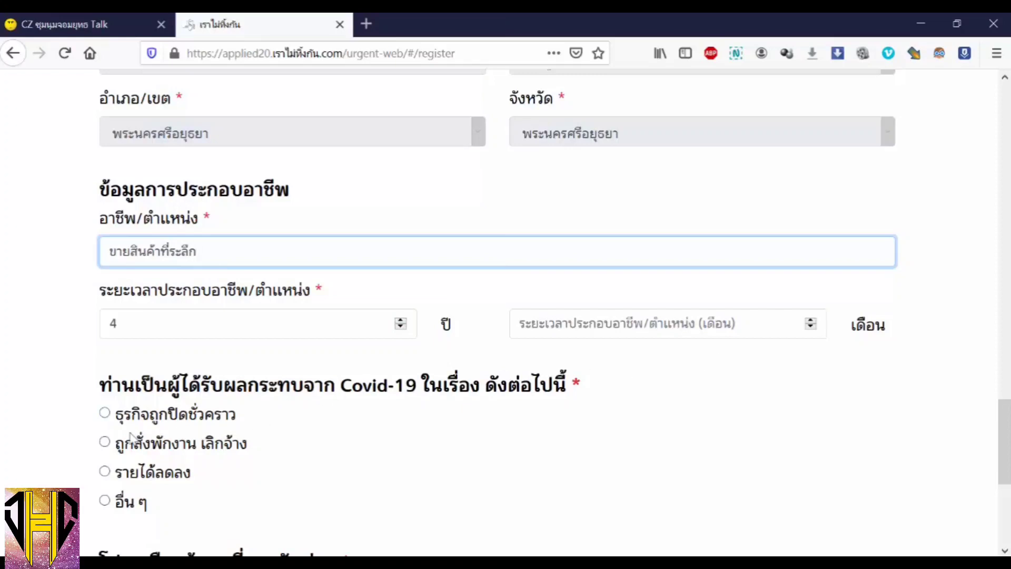
pyautogui.click(110, 414)
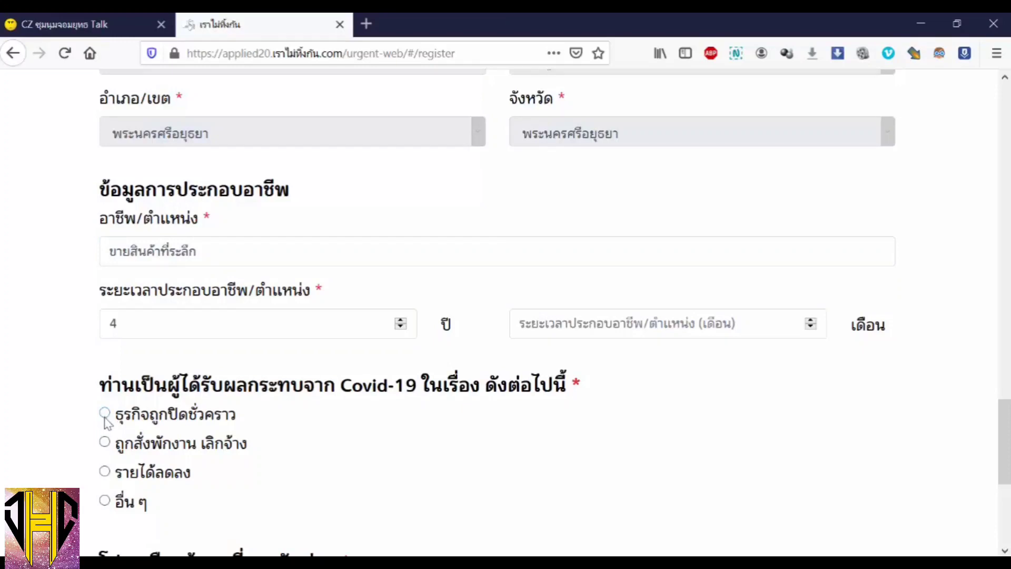
# - Set the COVID impact to ธุรกิจถูกปิดชั่วคราว
pyautogui.click(105, 415)
pyautogui.click(105, 442)
pyautogui.click(105, 471)
pyautogui.click(105, 500)
pyautogui.scroll(-3, 90, 435)
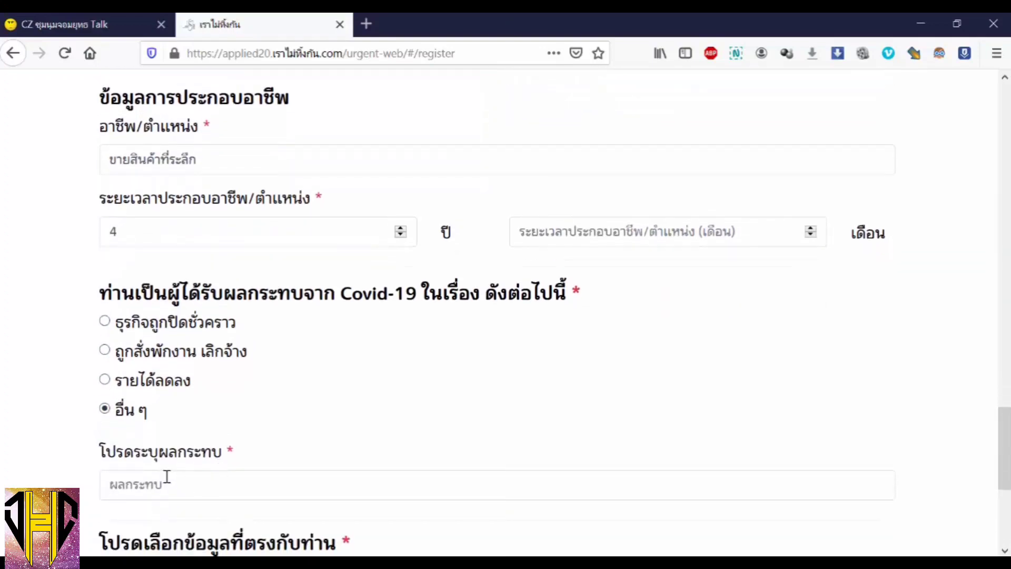
pyautogui.click(168, 481)
pyautogui.click(105, 410)
pyautogui.click(135, 482)
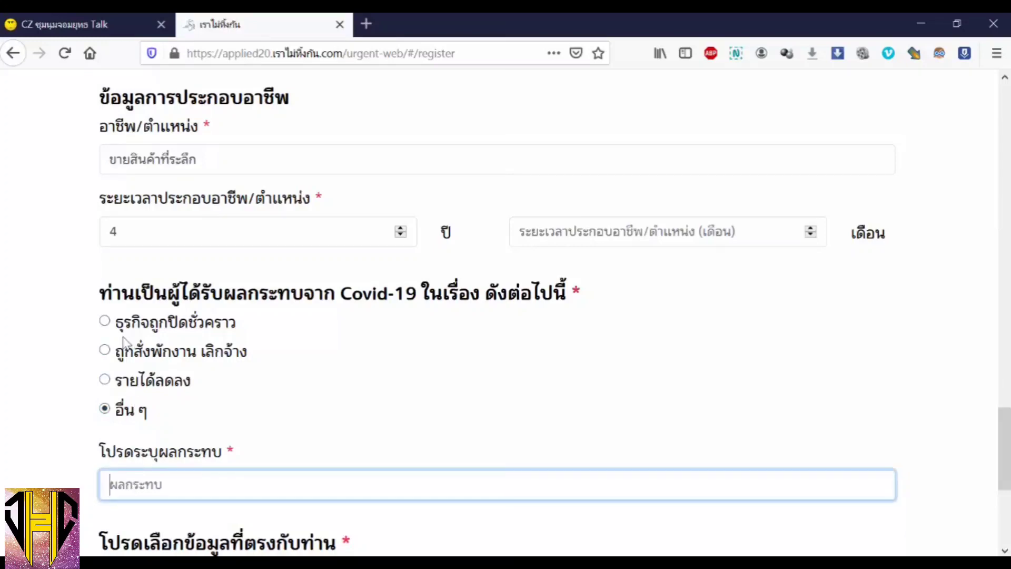
pyautogui.click(105, 321)
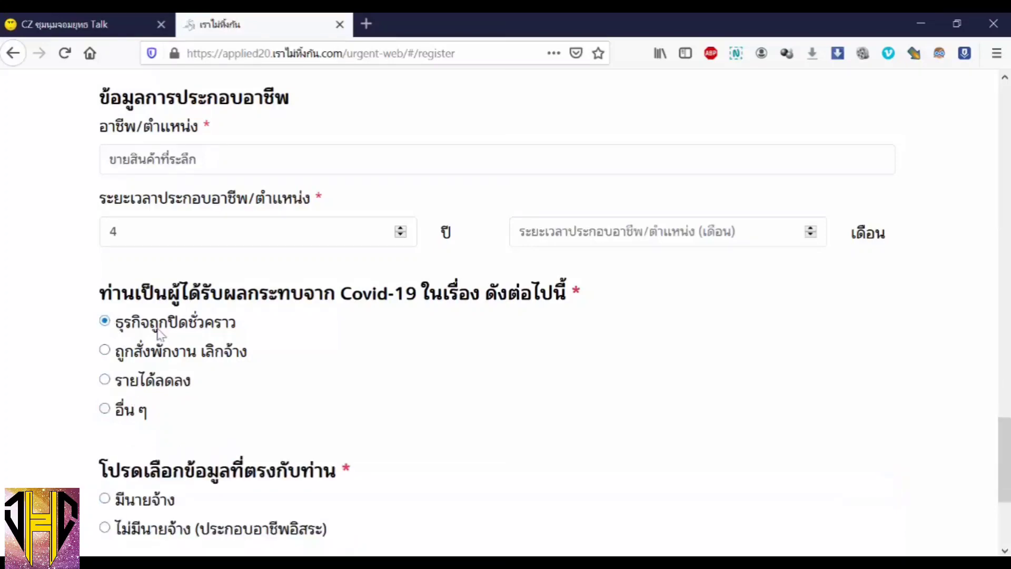
pyautogui.scroll(-3, 436, 355)
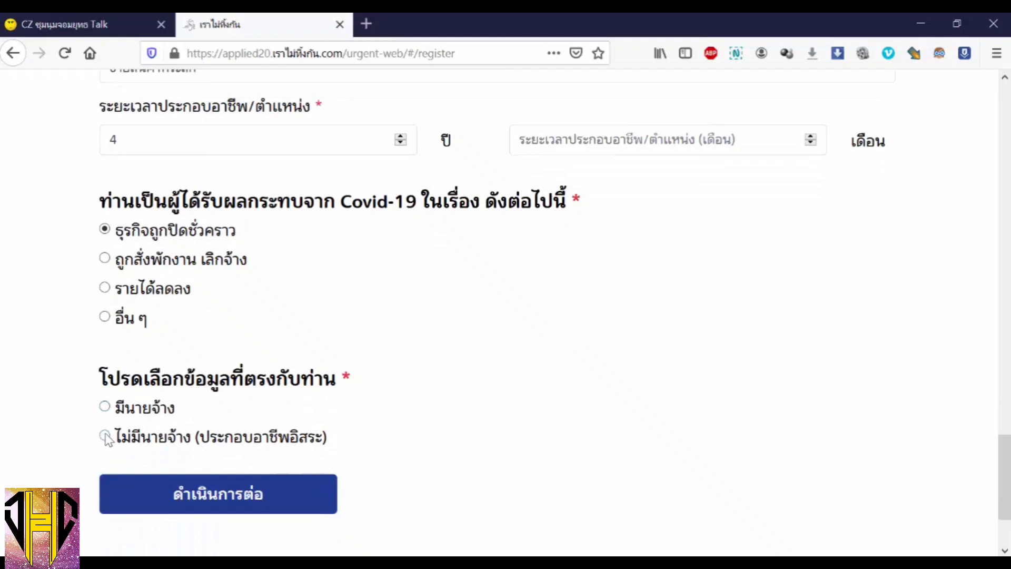
# - Select มีนายจ้าง and view the business-type options without choosing one
pyautogui.click(105, 406)
pyautogui.scroll(-2, 164, 427)
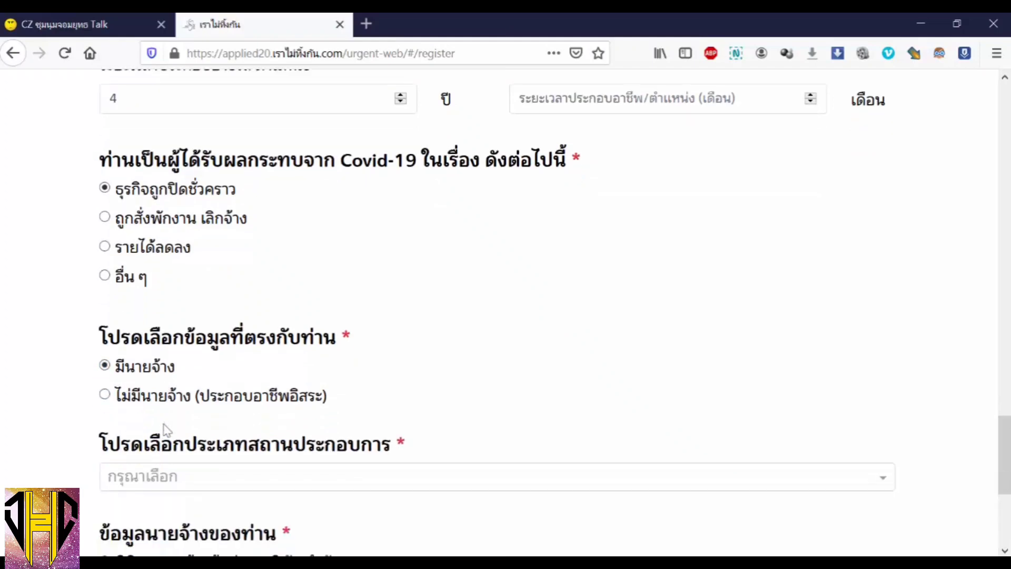
pyautogui.scroll(-2, 164, 426)
pyautogui.click(164, 425)
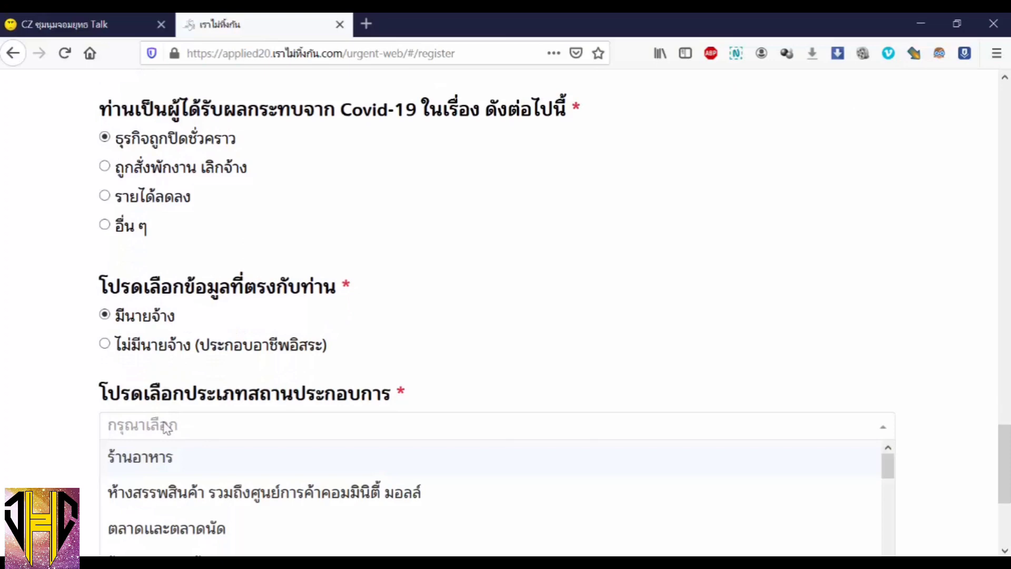
pyautogui.click(503, 389)
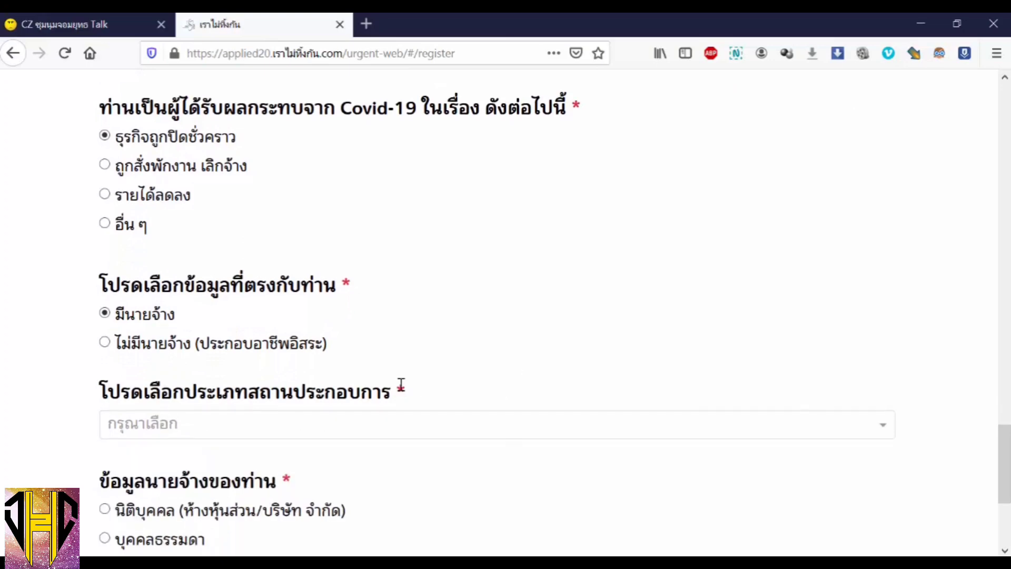
pyautogui.scroll(-3, 402, 385)
pyautogui.click(338, 341)
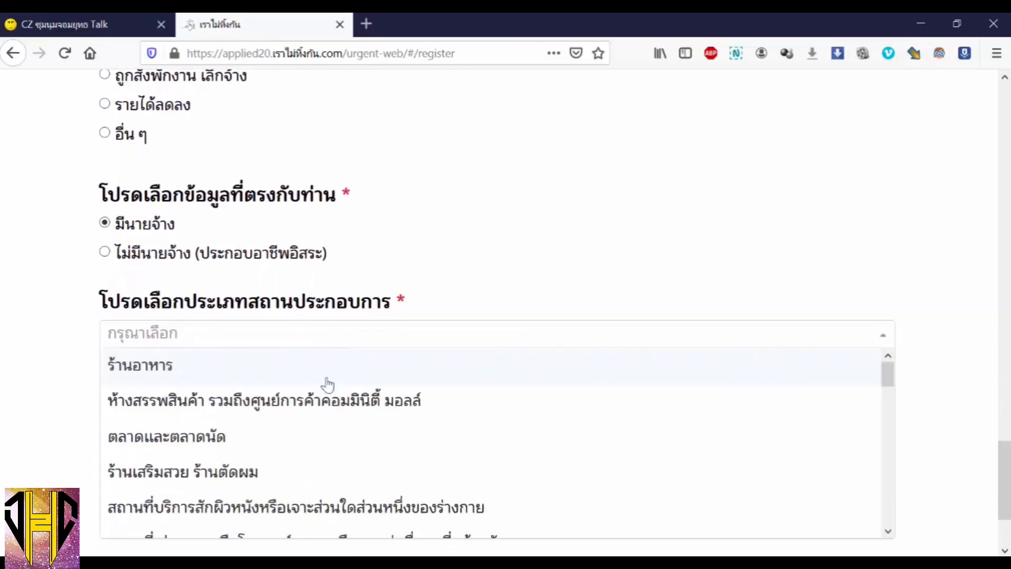
pyautogui.click(422, 313)
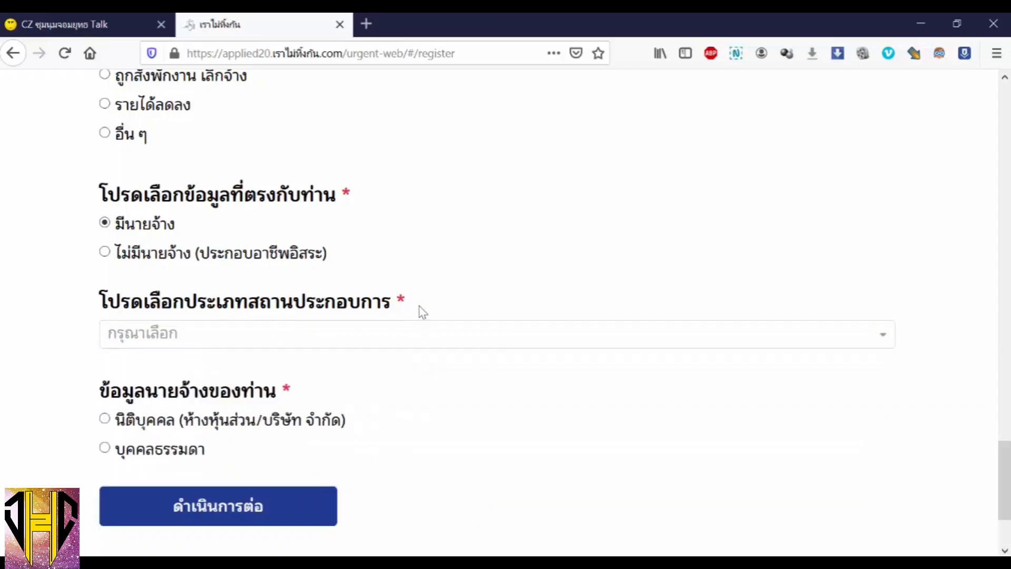